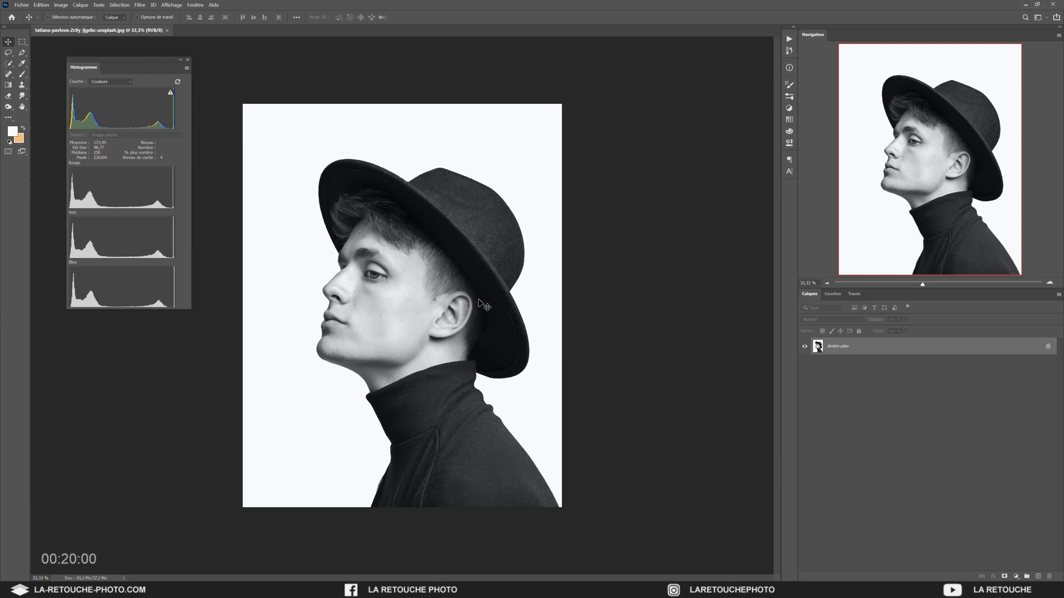
- Flip the whole canvas horizontally so the man in the hat faces the opposite way
click(62, 5)
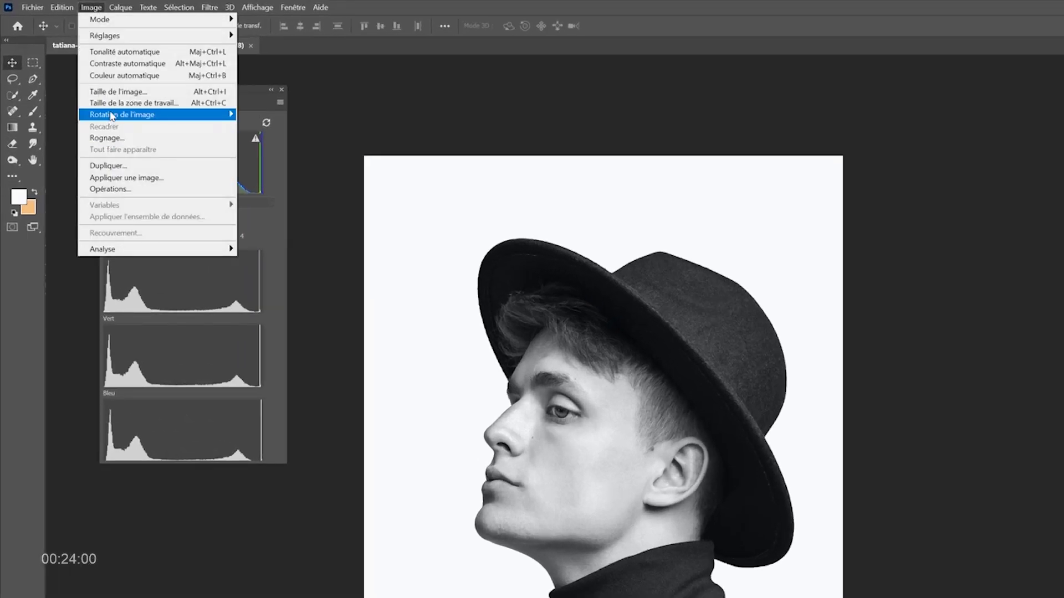
mouse_move(113, 115)
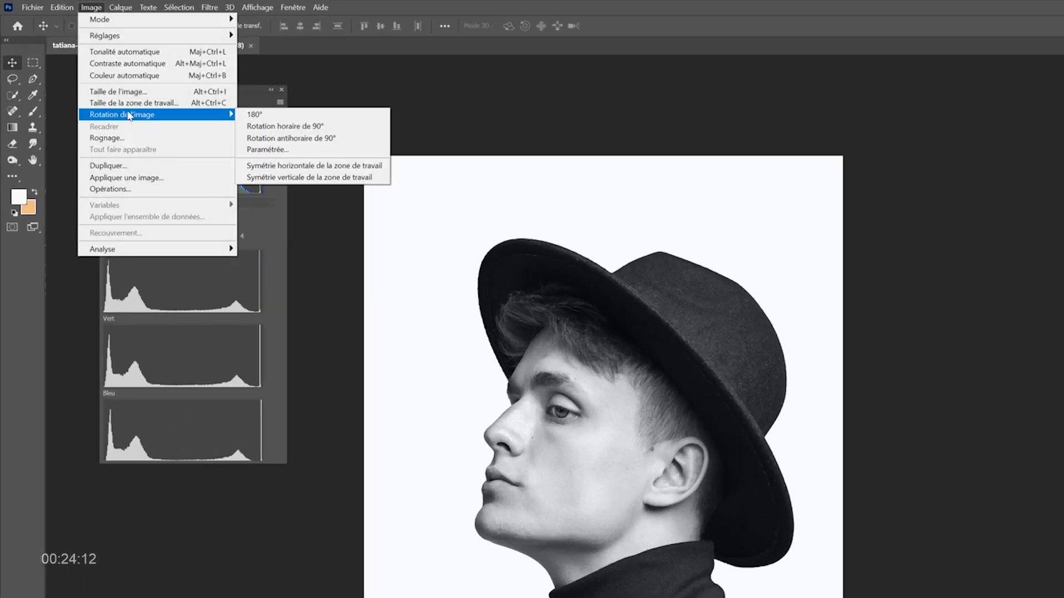
click(352, 168)
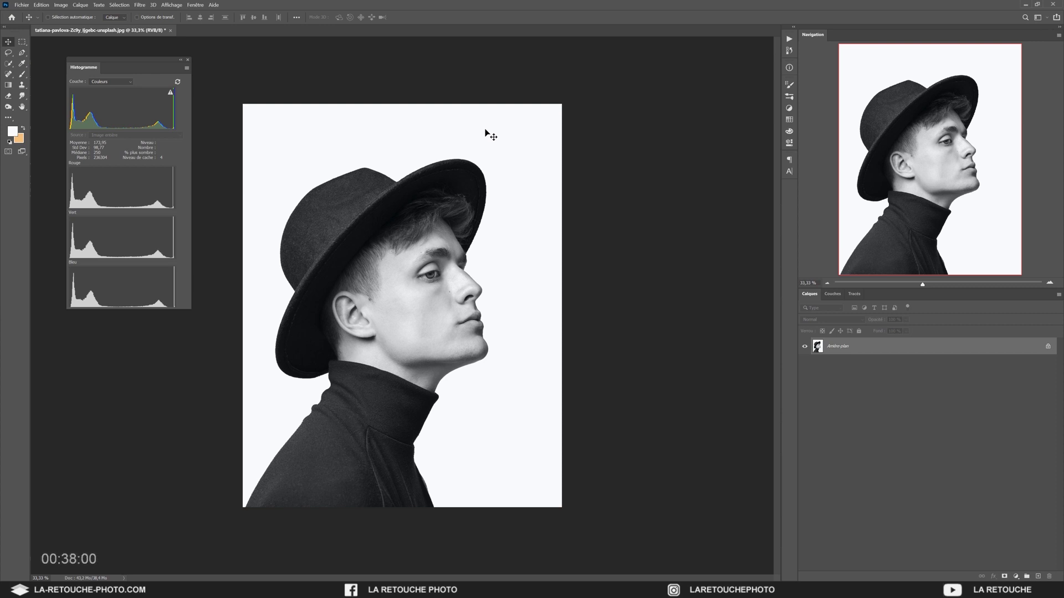
- Duplicate the background layer under the name SUJET
right_click(867, 352)
click(897, 365)
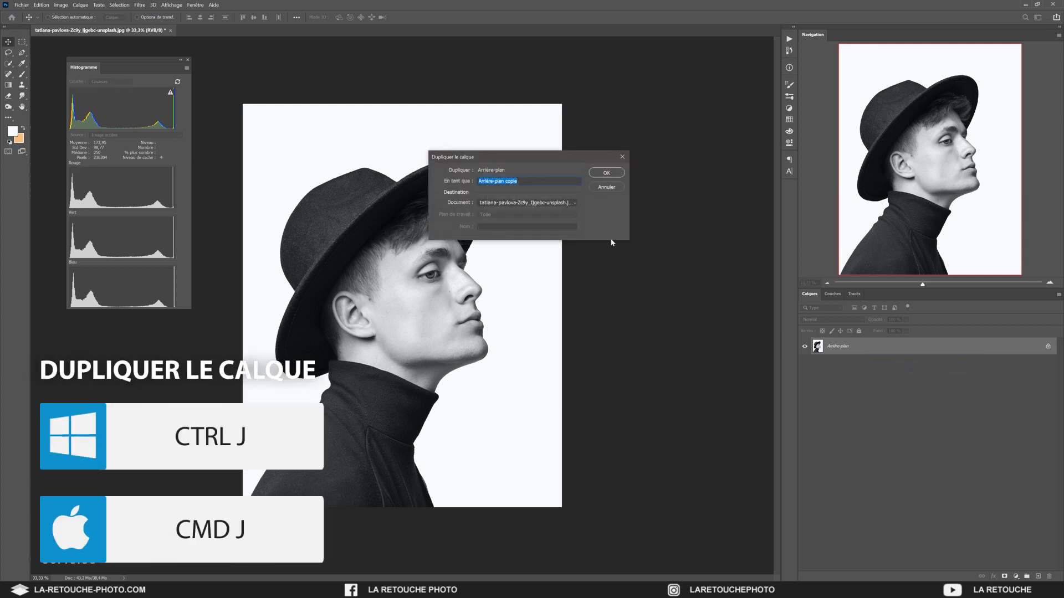
text(SUJET)
key(Return)
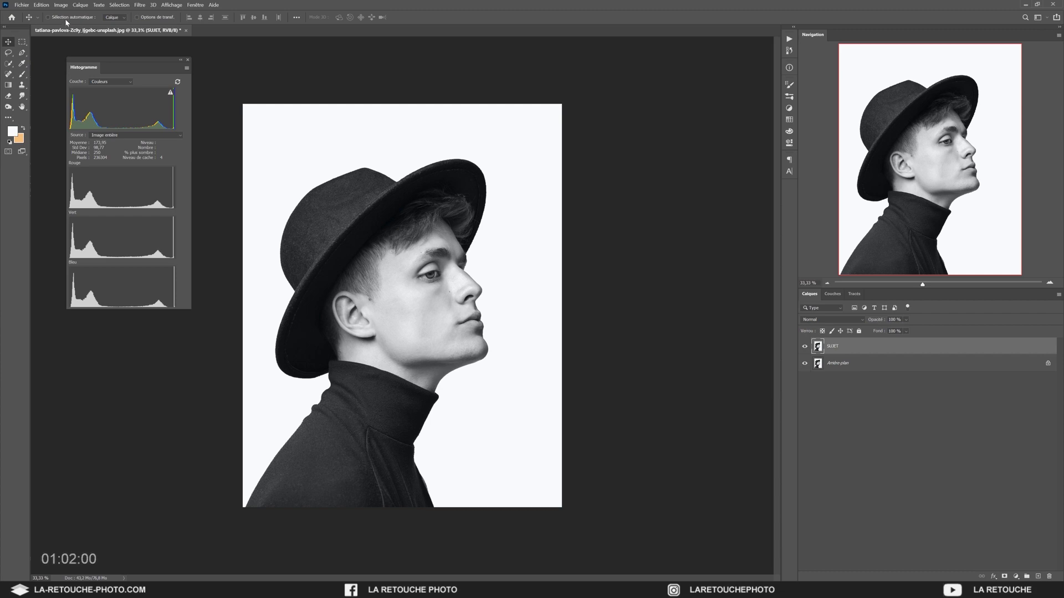
- Select the subject automatically and turn the selection into a layer mask on the SUJET layer
click(116, 5)
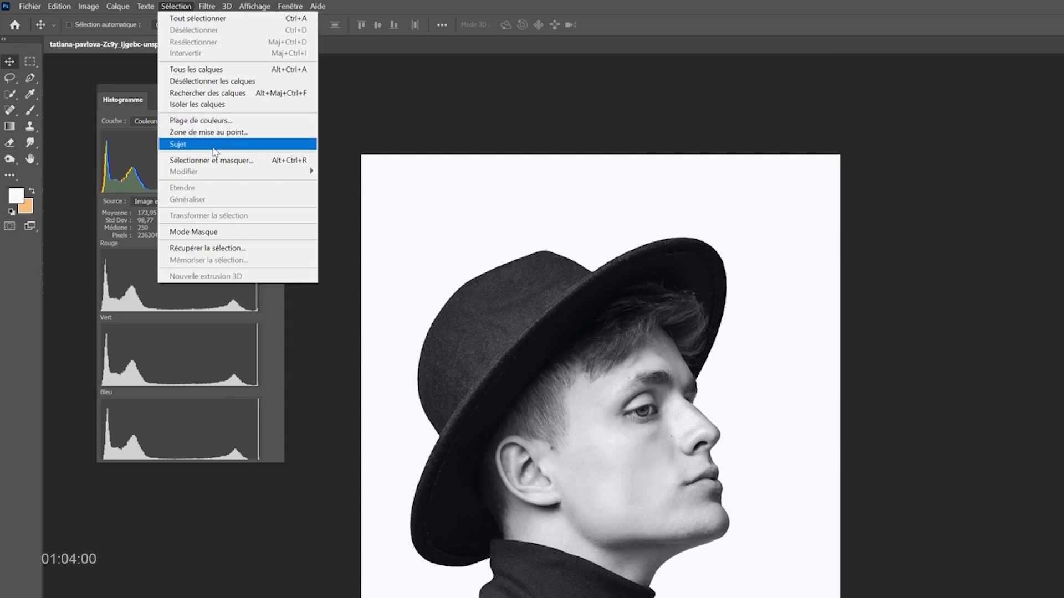
click(124, 93)
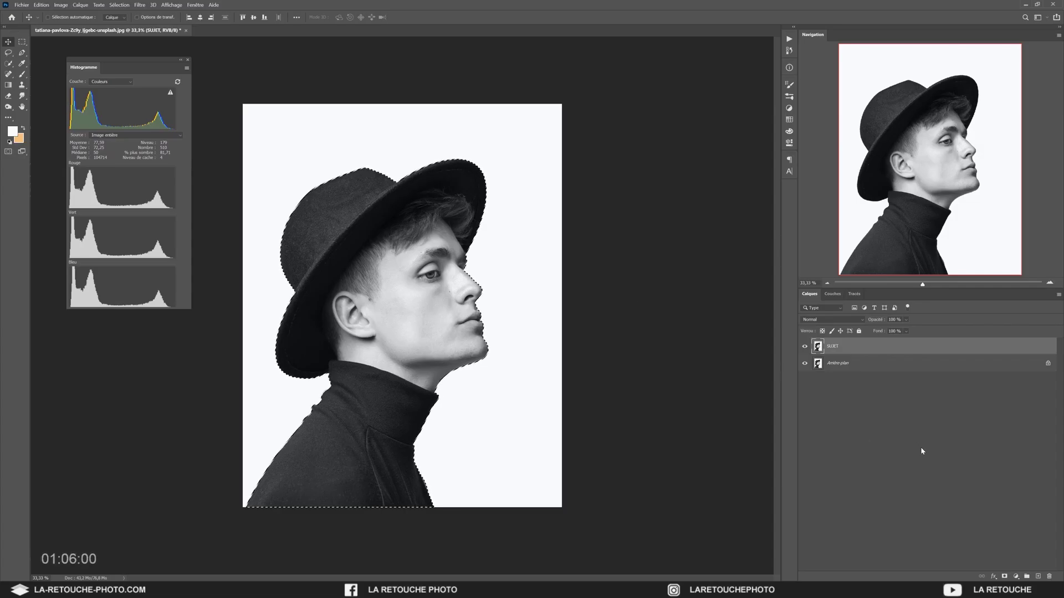
click(1005, 576)
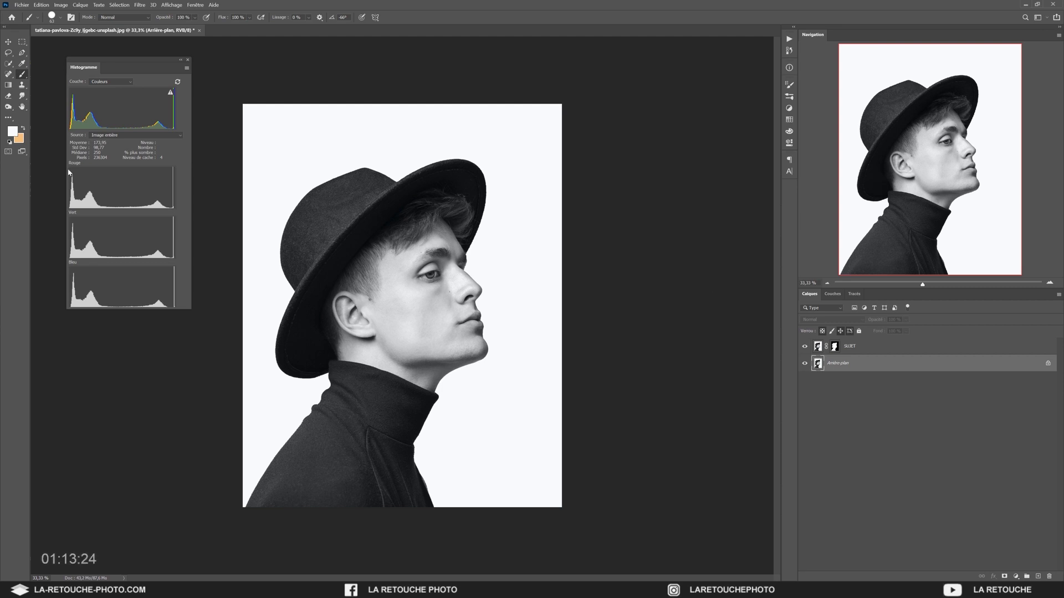
- Set the foreground colour to the photo's off-white backdrop colour, #fafbfd
click(12, 133)
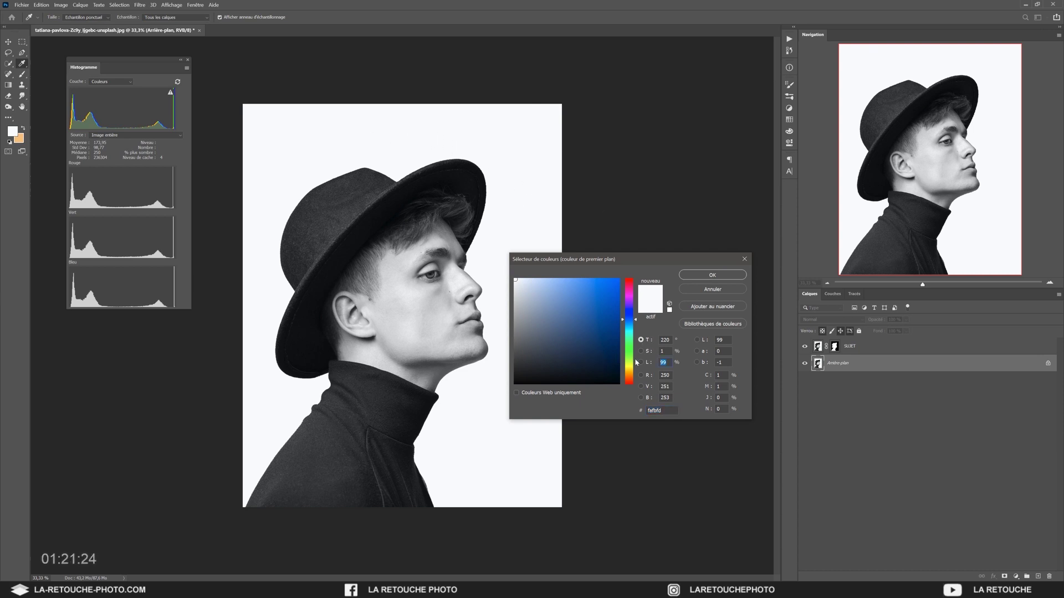
click(661, 352)
click(713, 276)
key(b)
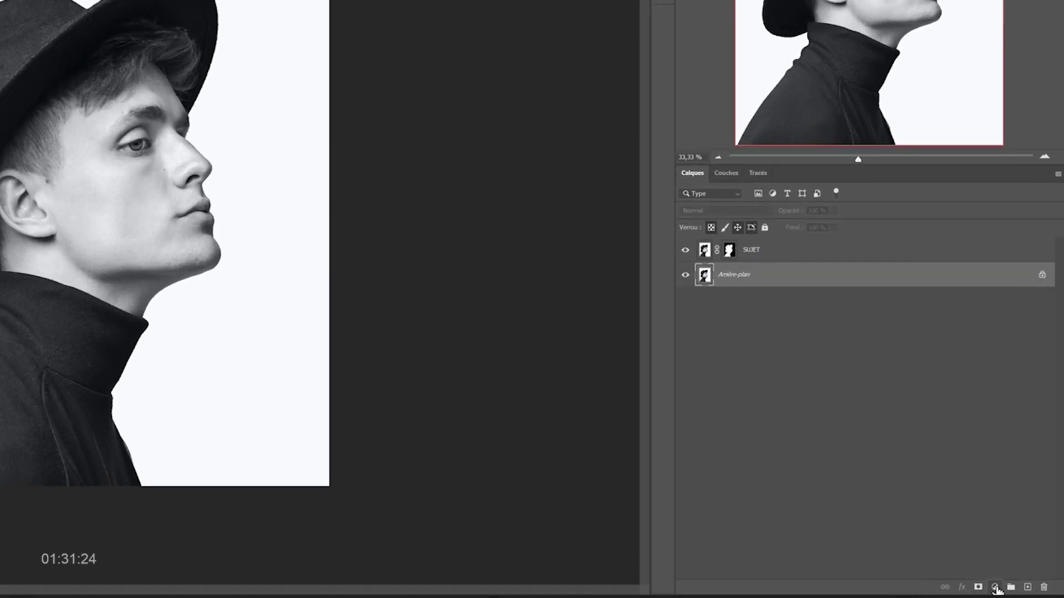
- Add a solid colour fill layer in #fafbfd between the background and SUJET layers, and delete its mask
click(1016, 576)
click(970, 366)
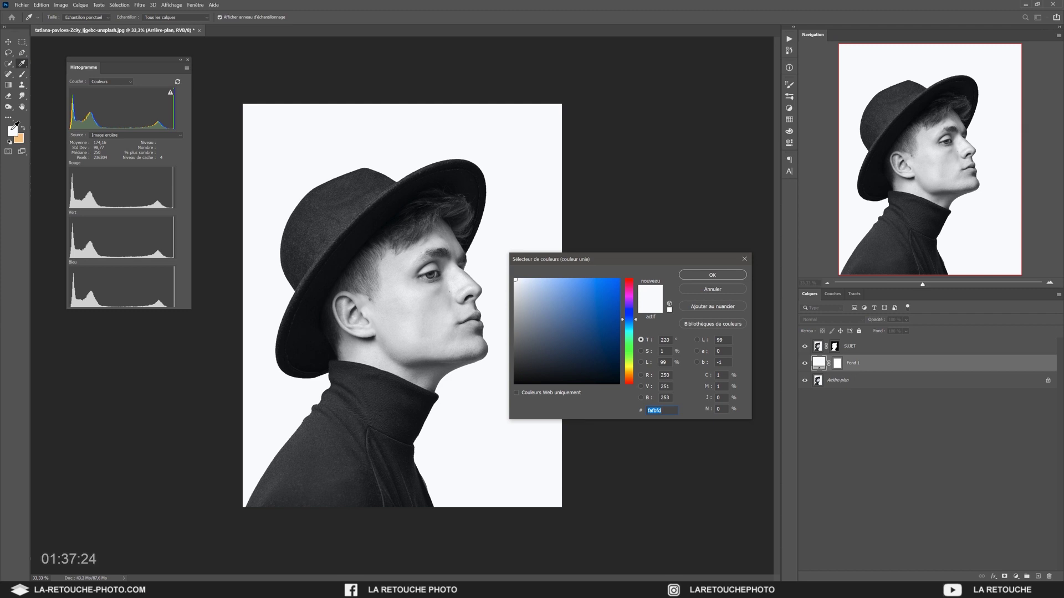
click(695, 275)
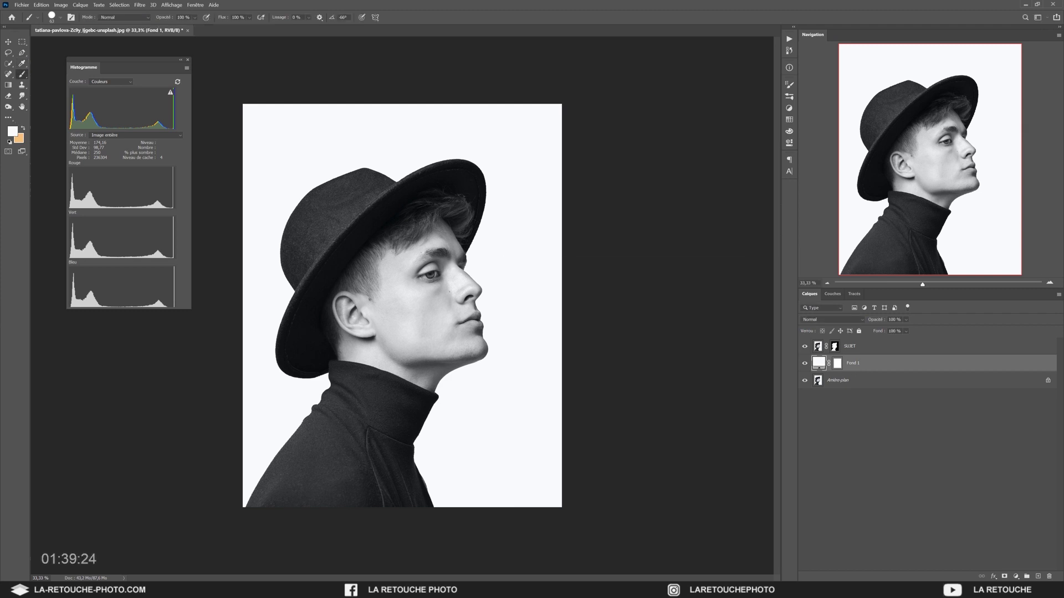
right_click(837, 365)
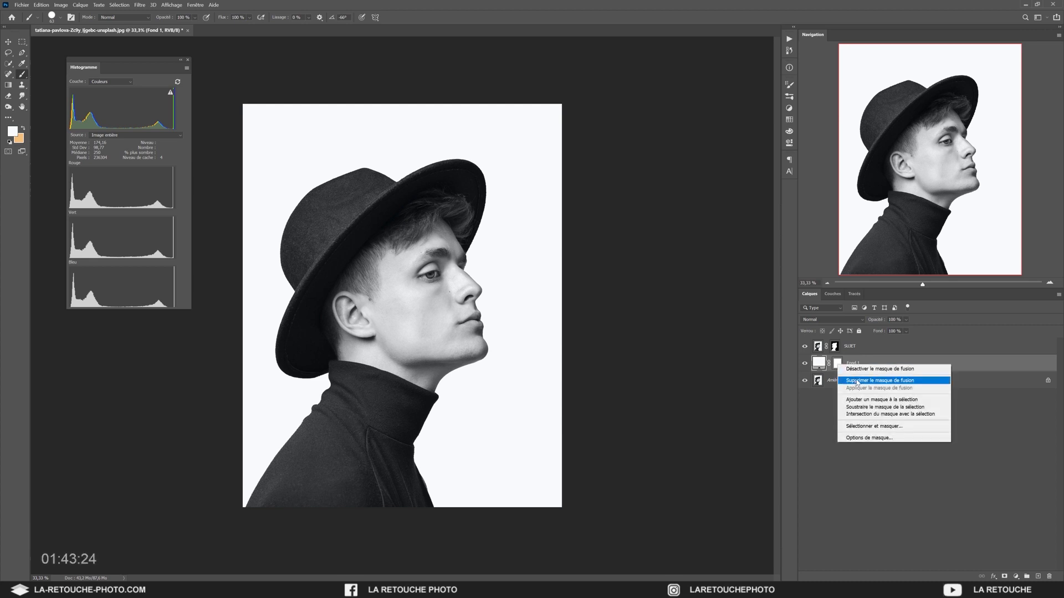
click(857, 382)
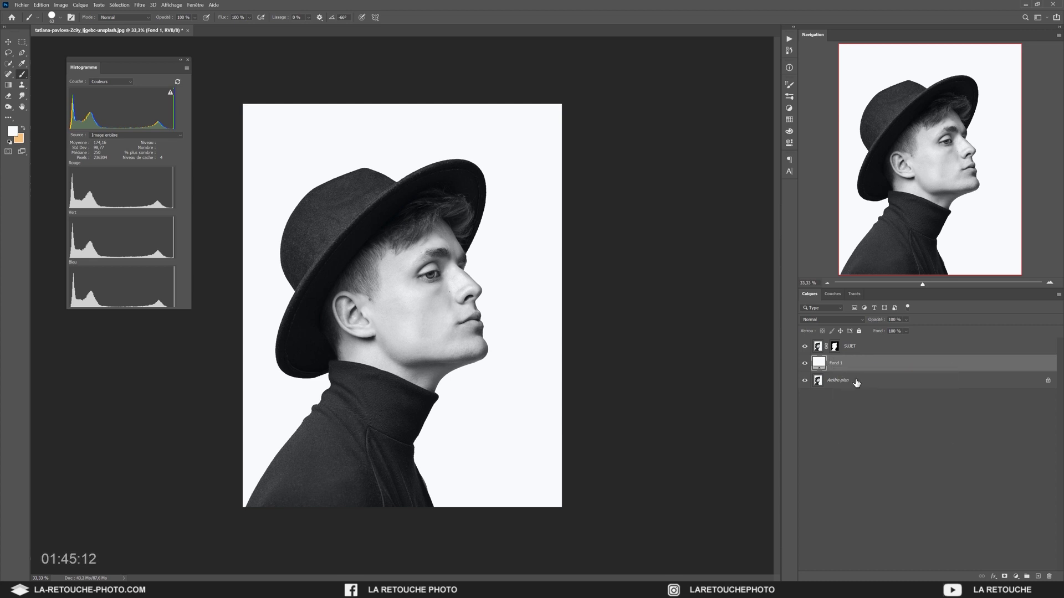
click(855, 352)
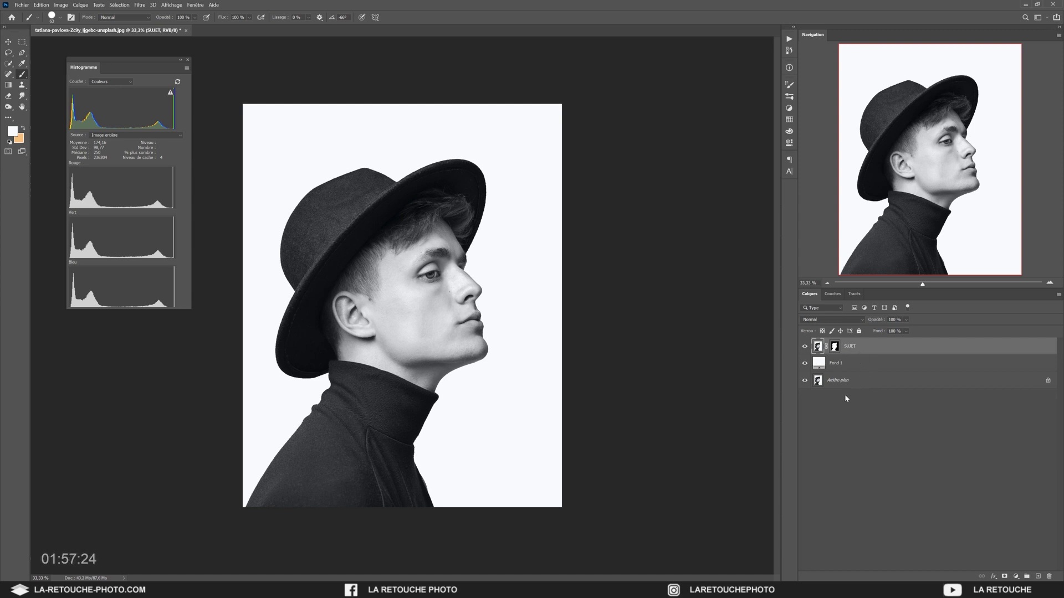
ctrl+click(835, 349)
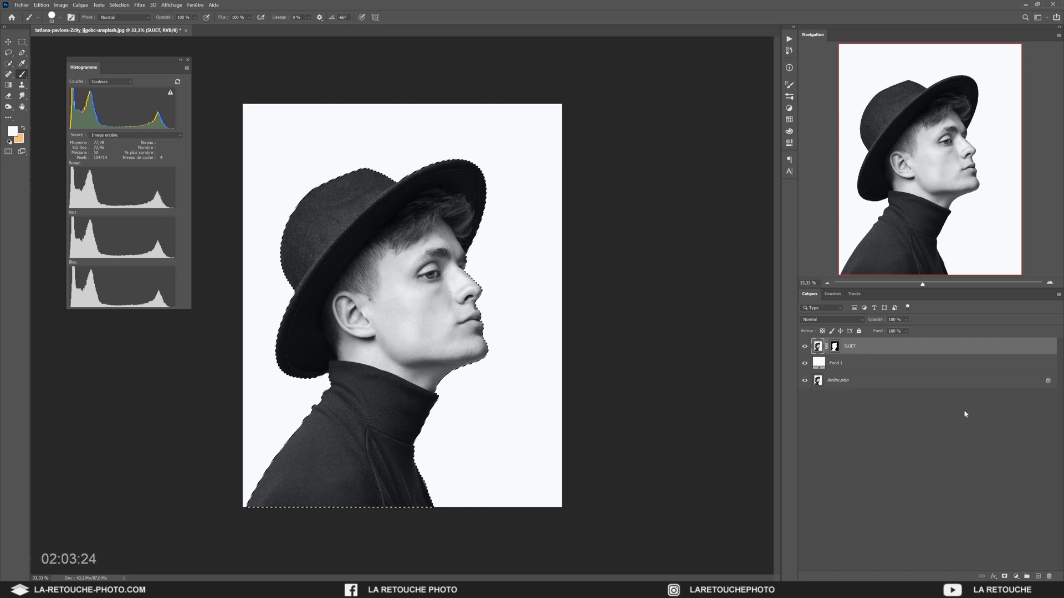
click(1016, 576)
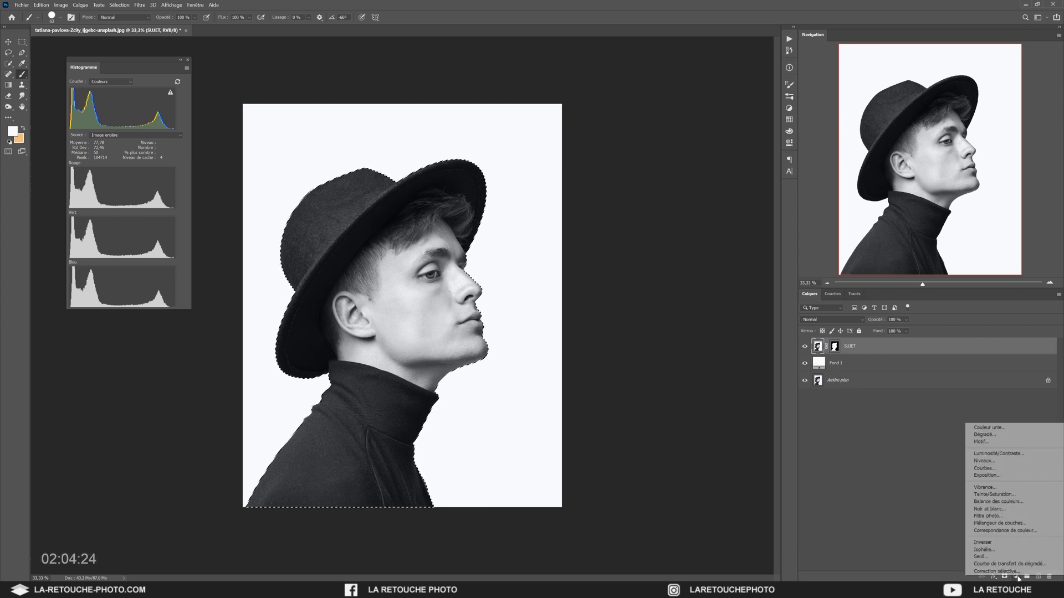
click(989, 427)
drag(571, 332, 506, 390)
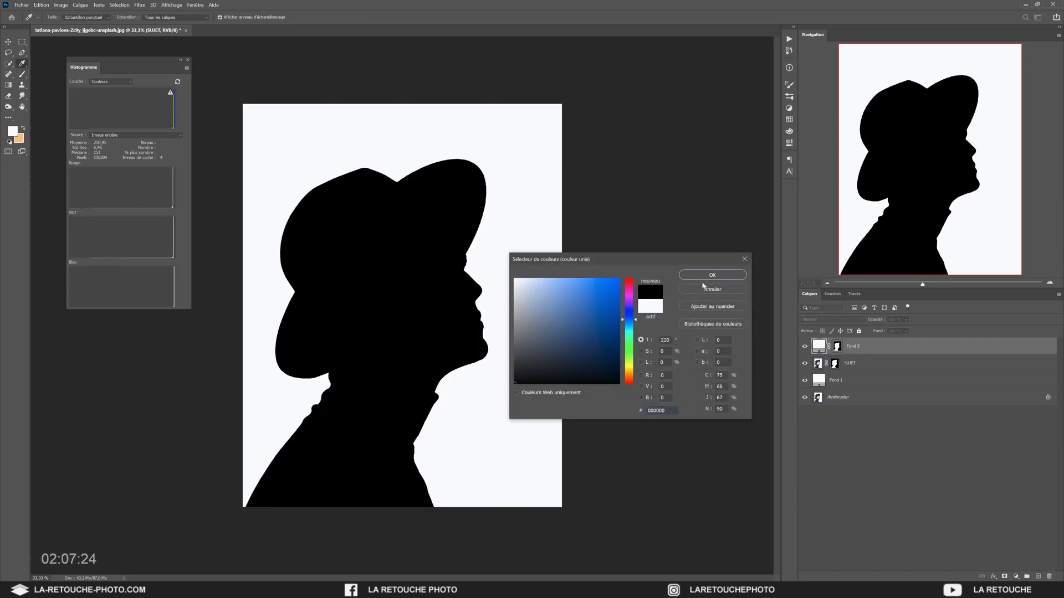
click(742, 276)
key(Delete)
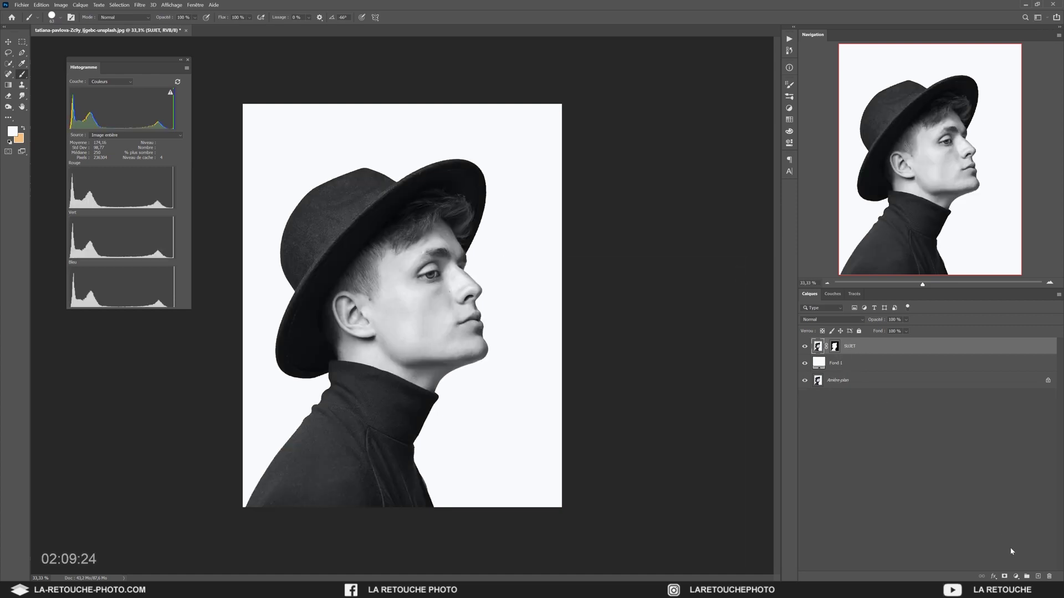
- Add a black (#000000) solid colour fill layer named SILHOUETTE above SUJET, masked with a copy of the SUJET layer's mask
click(1015, 577)
click(989, 428)
click(516, 383)
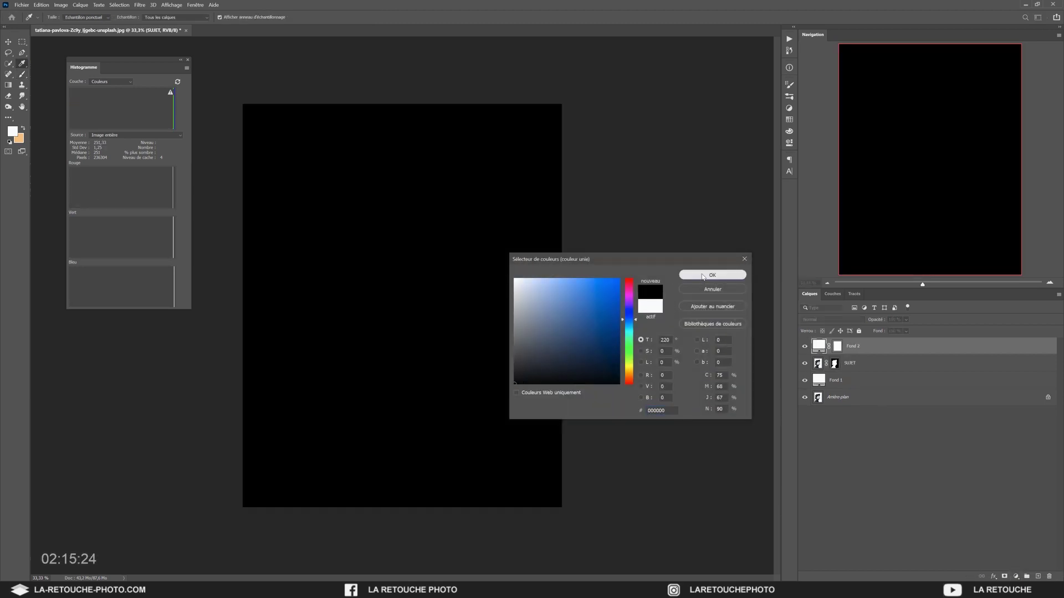
click(712, 275)
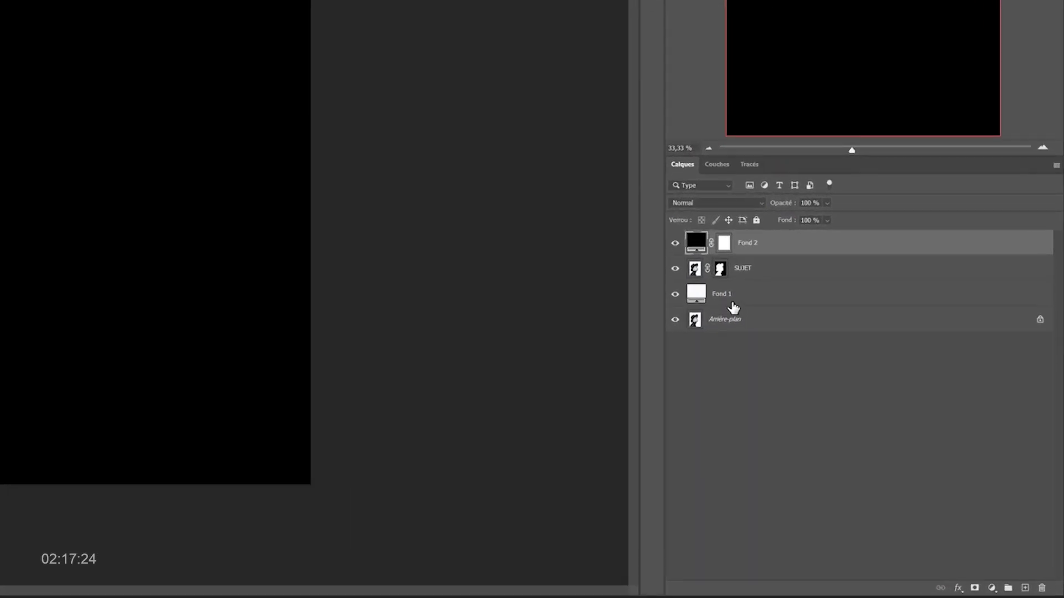
drag(720, 280, 725, 245)
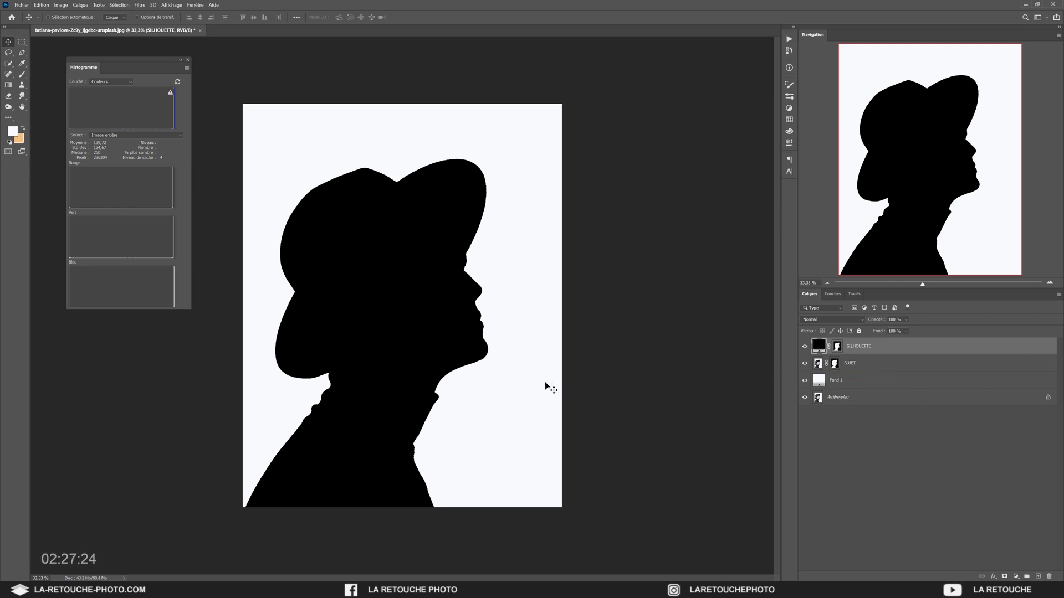
- Scale the SILHOUETTE and SUJET layers up together slightly, keeping proportions and the lower-left corner anchored
ctrl+click(865, 369)
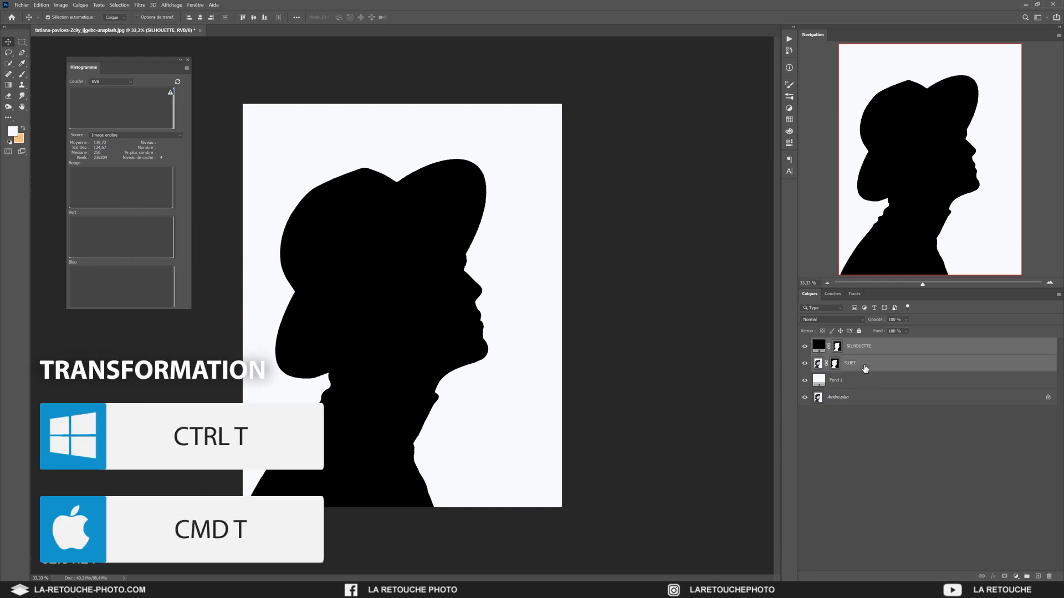
key(ctrl+t)
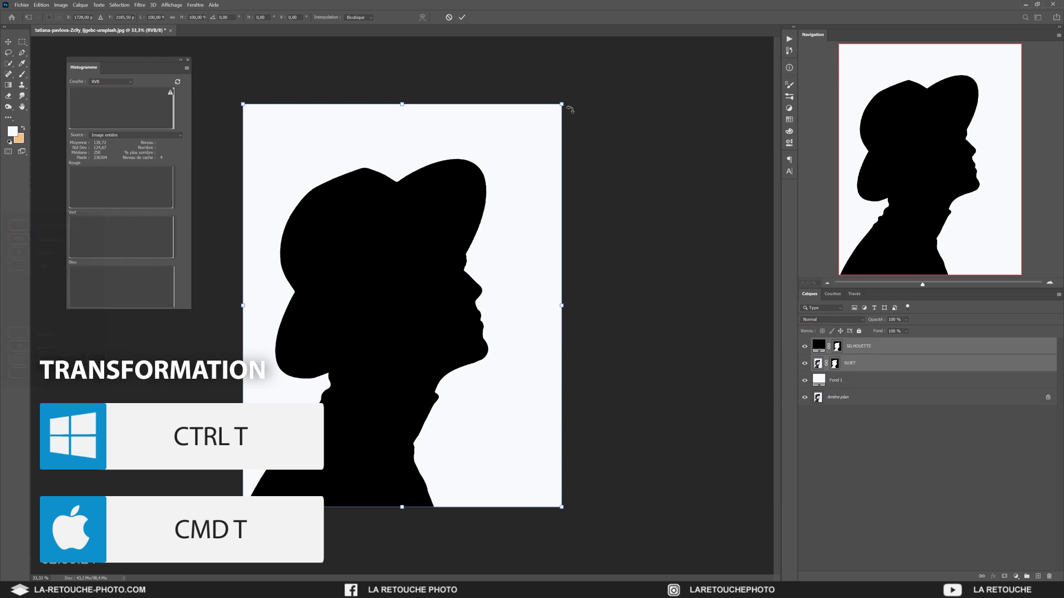
drag(563, 104, 614, 91)
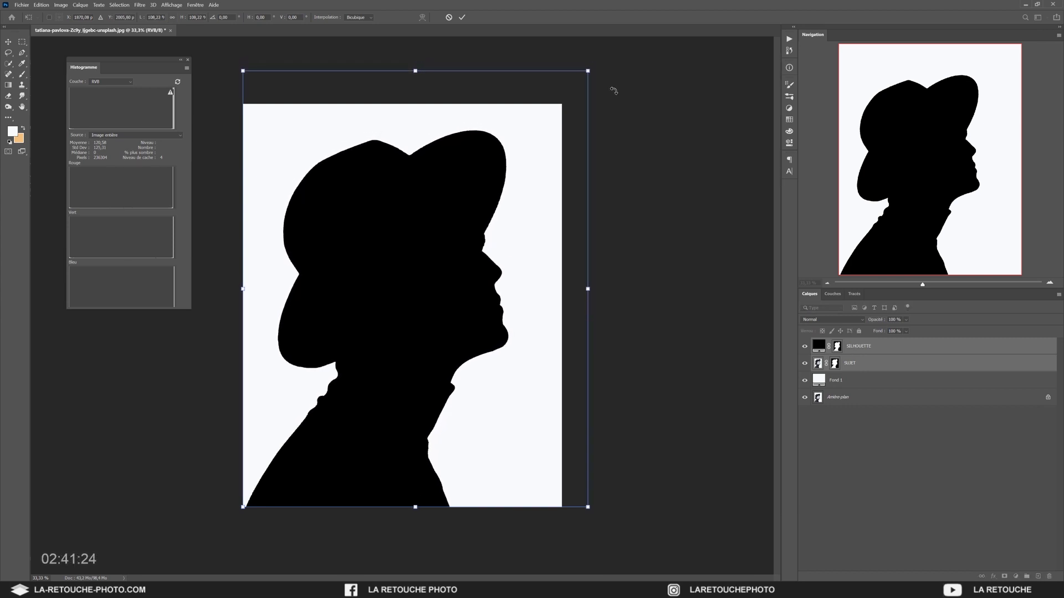
key(Return)
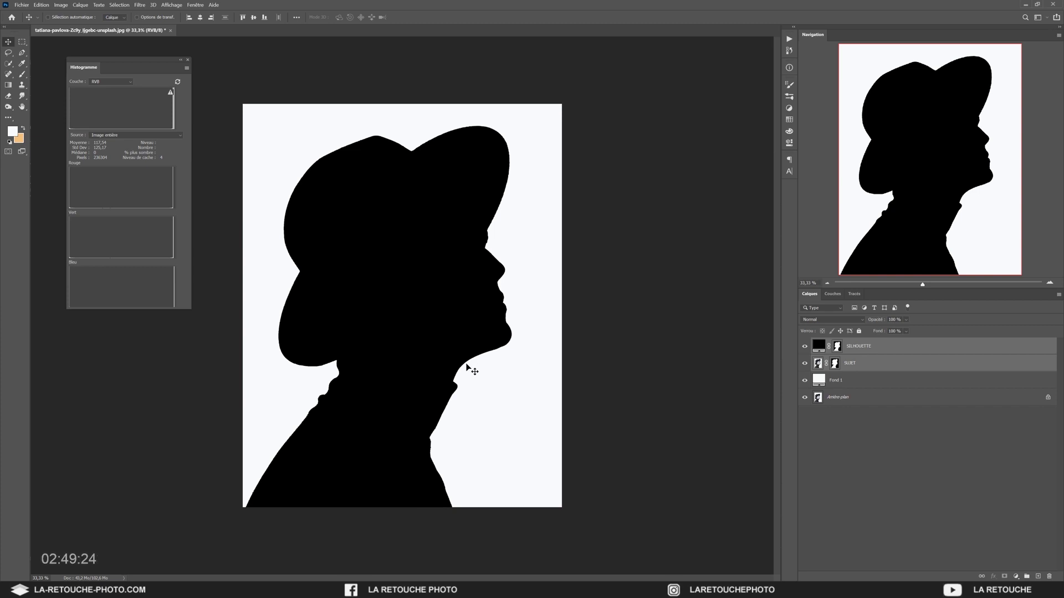
- Place the sunset landscape photo with the tree into the document and position it over the upper half of the silhouette
click(374, 589)
click(574, 295)
drag(592, 256, 311, 352)
drag(479, 360, 479, 256)
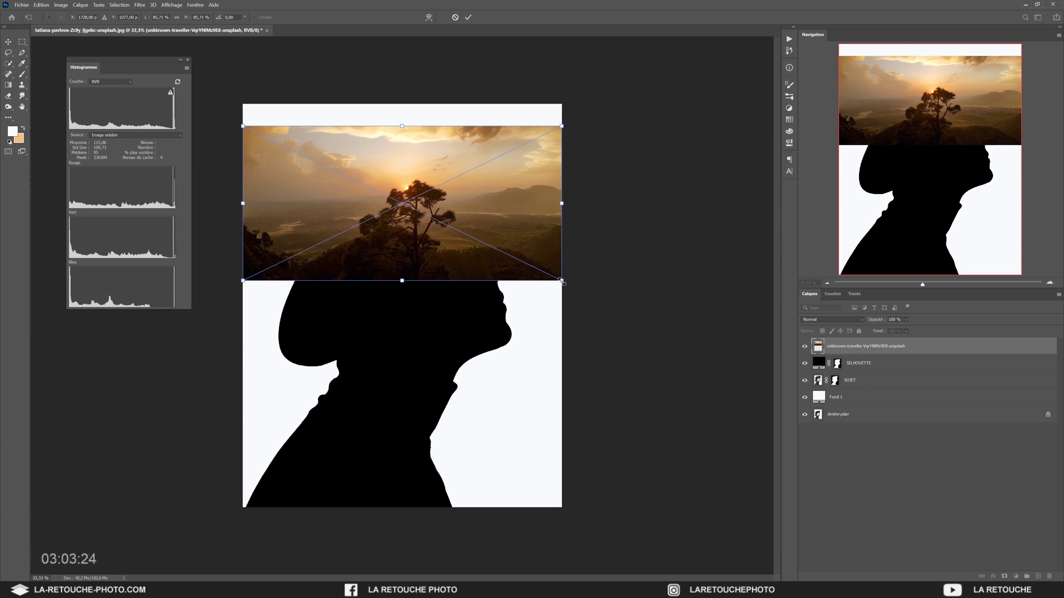
- Enlarge the placed landscape to about 134% so that the tree covers the silhouette's head, and apply the transformation
drag(561, 281, 621, 310)
drag(456, 242, 460, 266)
drag(391, 260, 421, 261)
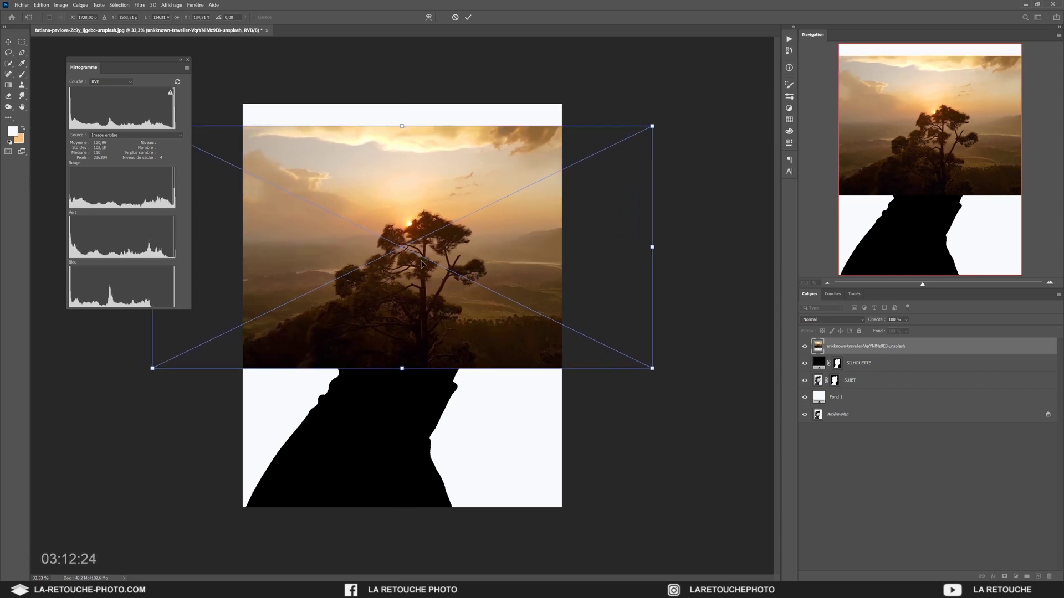
key(Return)
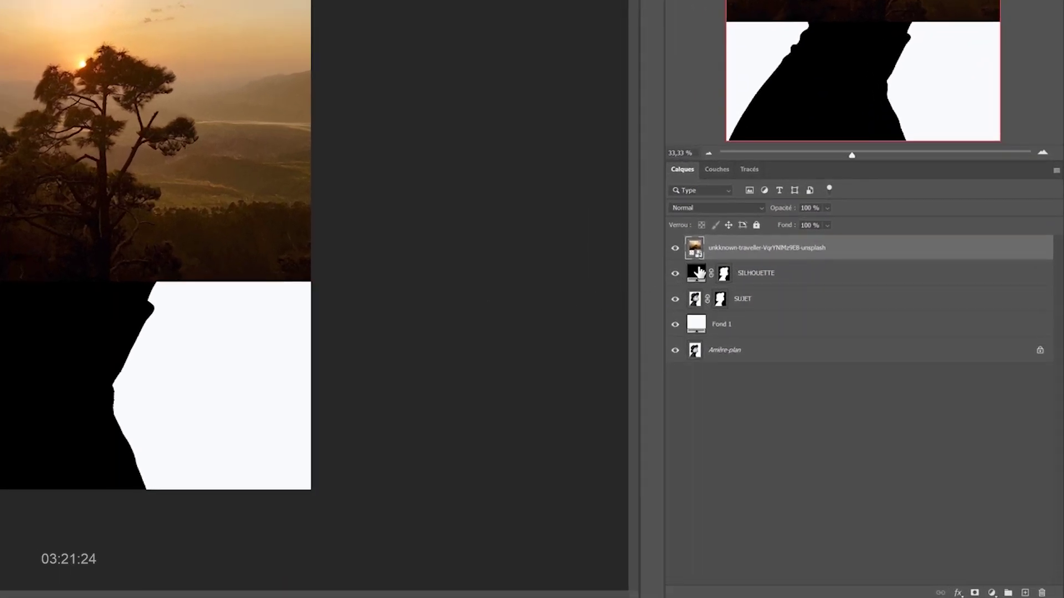
- Clip the landscape layer to the SILHOUETTE layer beneath it
drag(699, 272, 701, 256)
alt+click(700, 256)
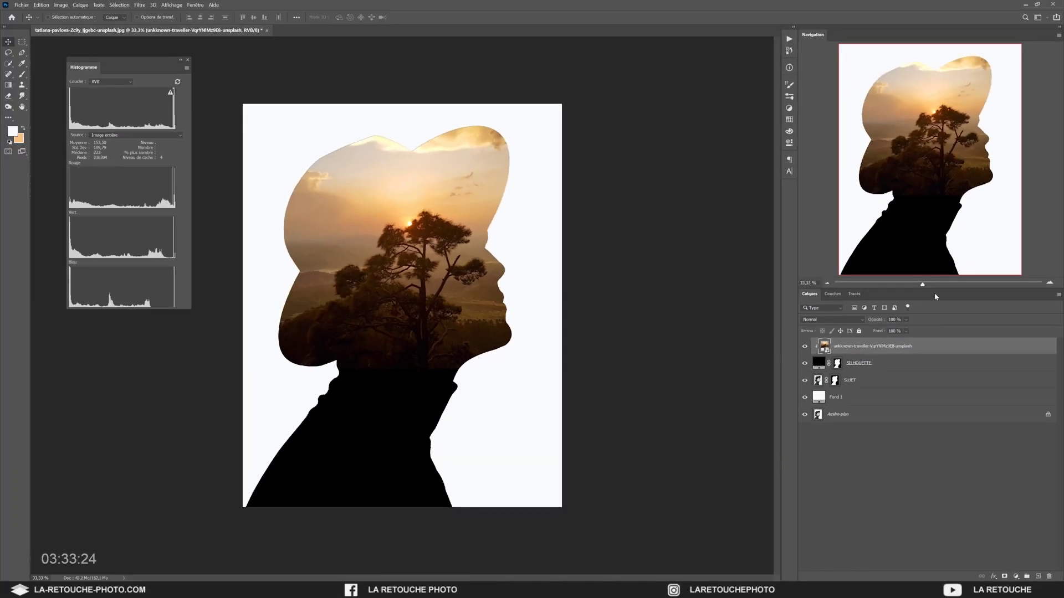
- Inspect the landscape's hard lower edge at the neck and add a layer mask to the clipped landscape layer
drag(923, 284, 949, 286)
drag(947, 174, 945, 204)
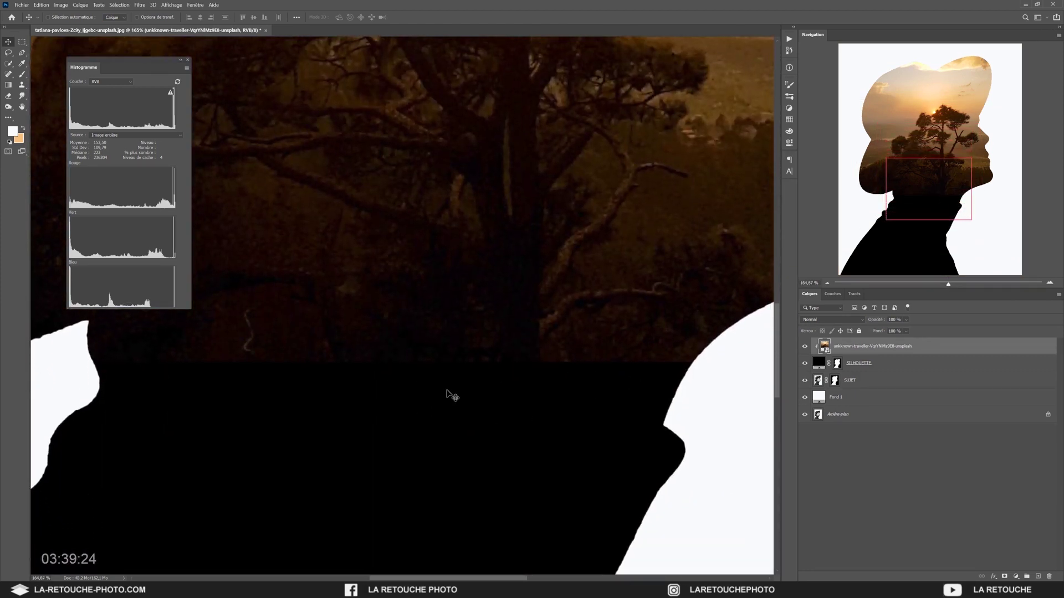
key(ctrl+0)
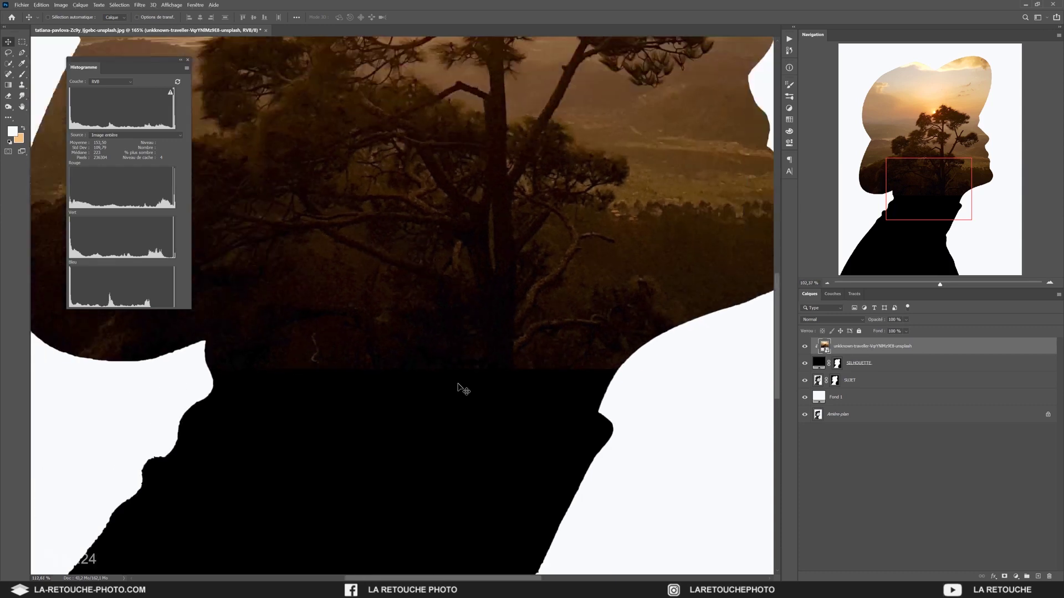
click(1004, 576)
- Fade the landscape's lower edge into the neck with a black-to-white gradient on its layer mask, and check the mask on its own
key(g)
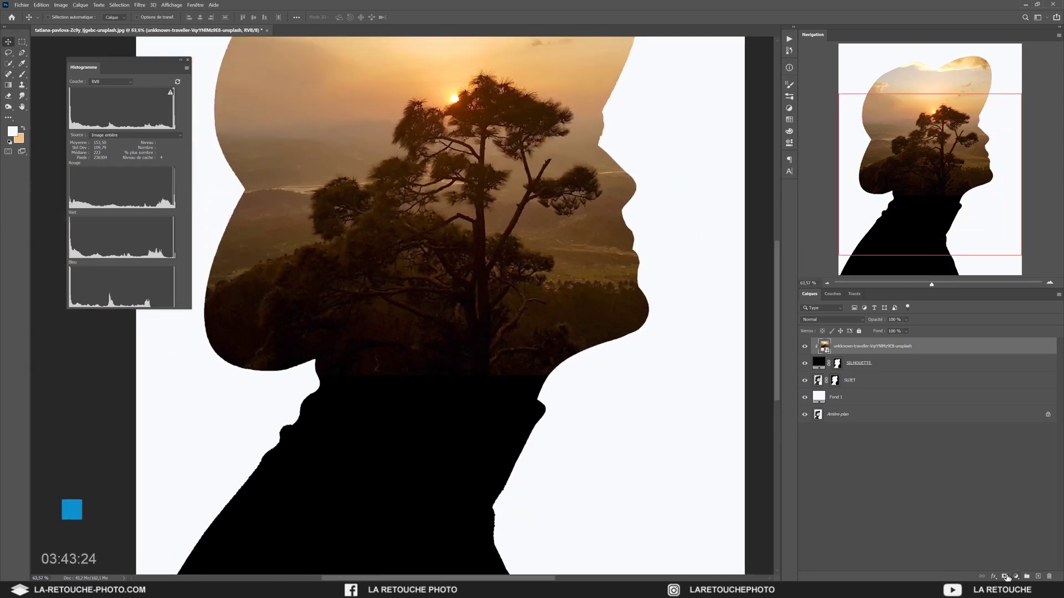
click(13, 131)
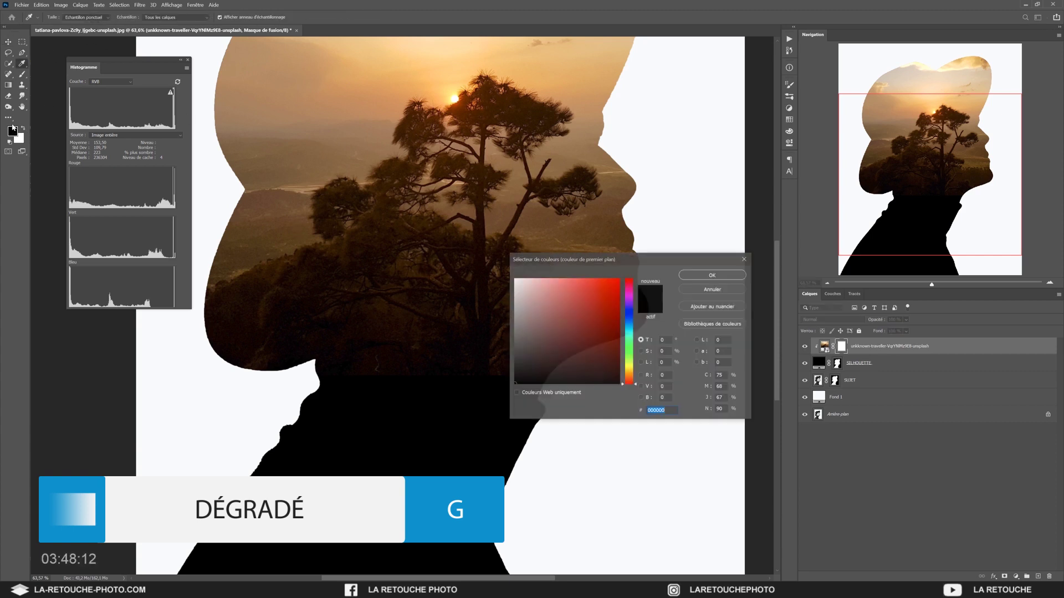
click(713, 275)
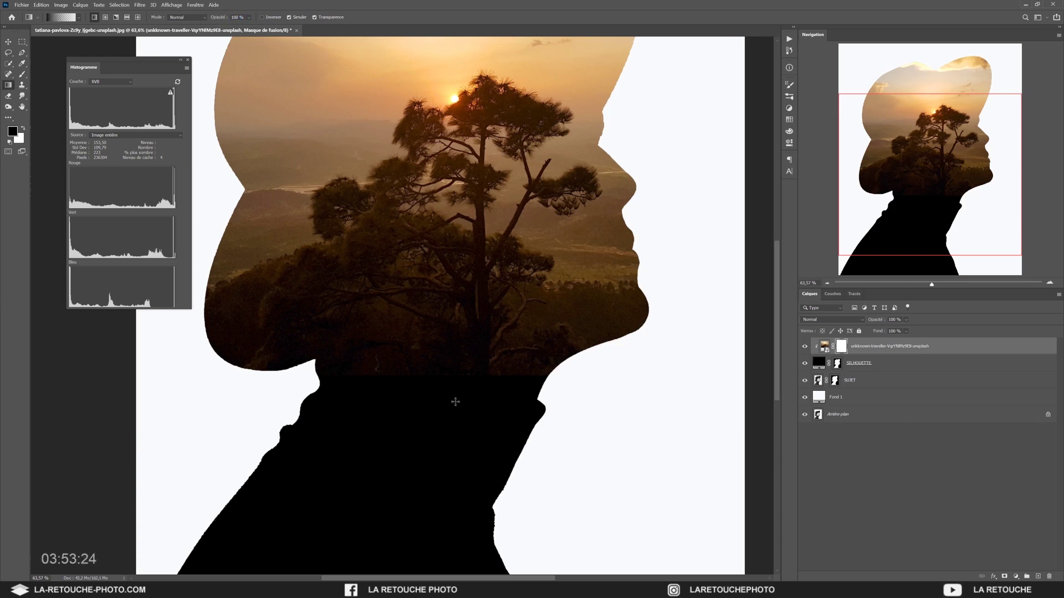
drag(450, 401, 452, 291)
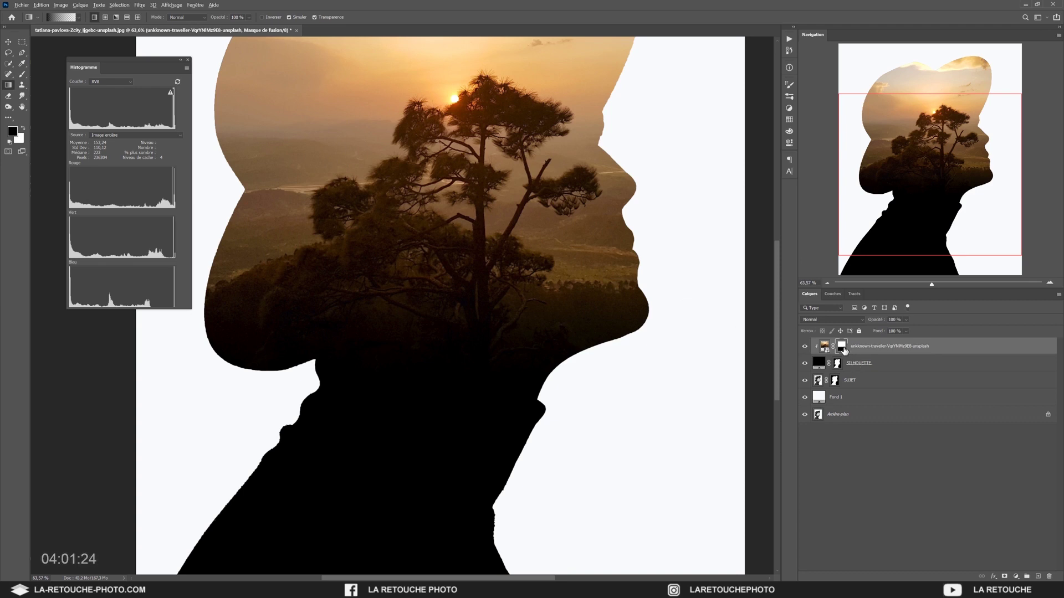
alt+click(841, 347)
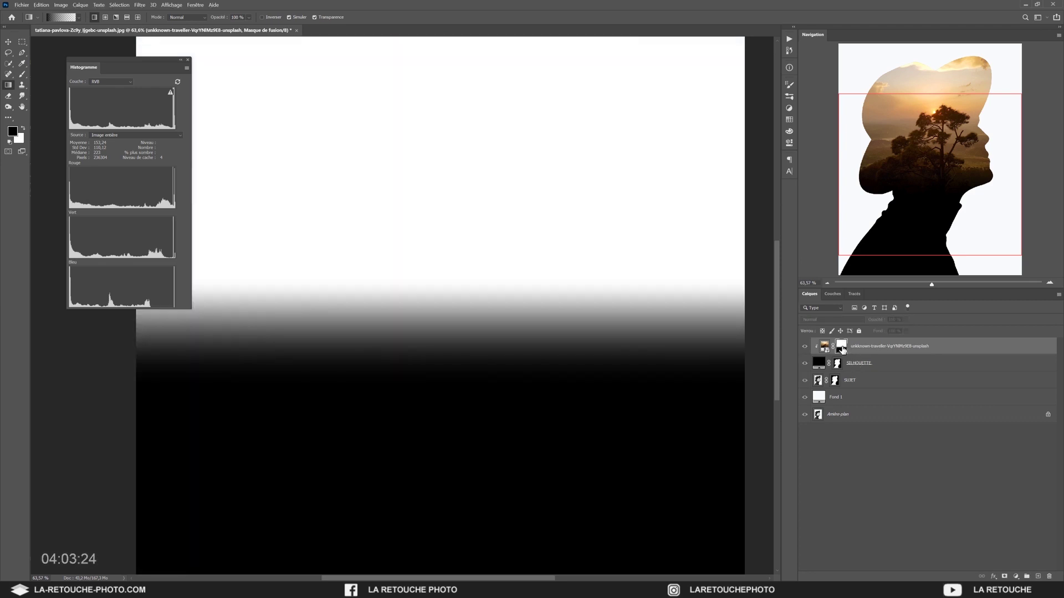
alt+click(843, 350)
- Hide the SUJET layer to clean up the silhouette's outline, and inspect the edges of the hat and face
scroll(429, 343, down, 5)
key(v)
drag(926, 284, 945, 285)
drag(940, 178, 939, 89)
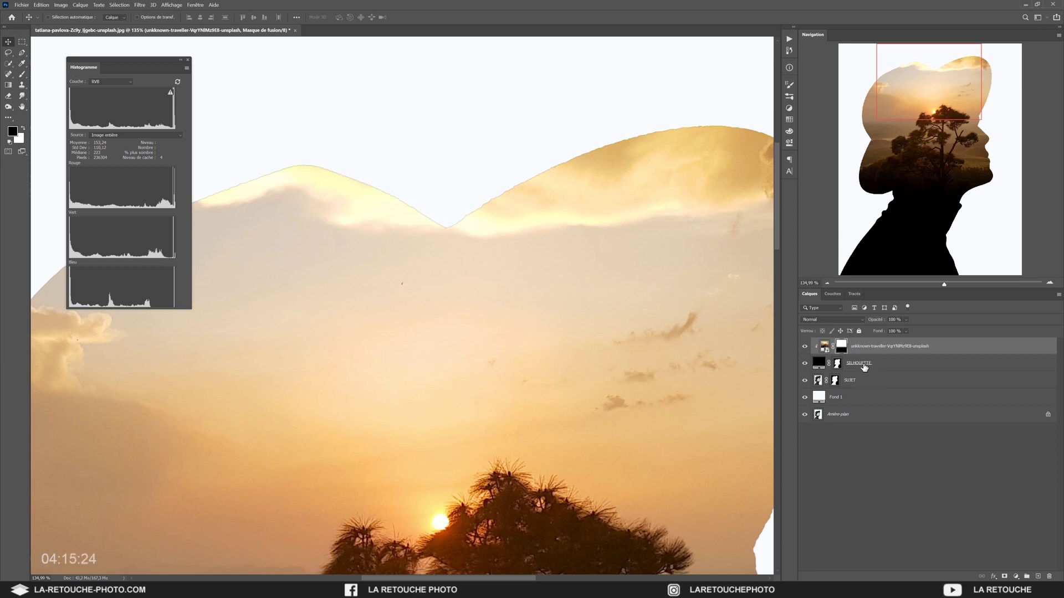
click(805, 381)
drag(701, 301, 394, 78)
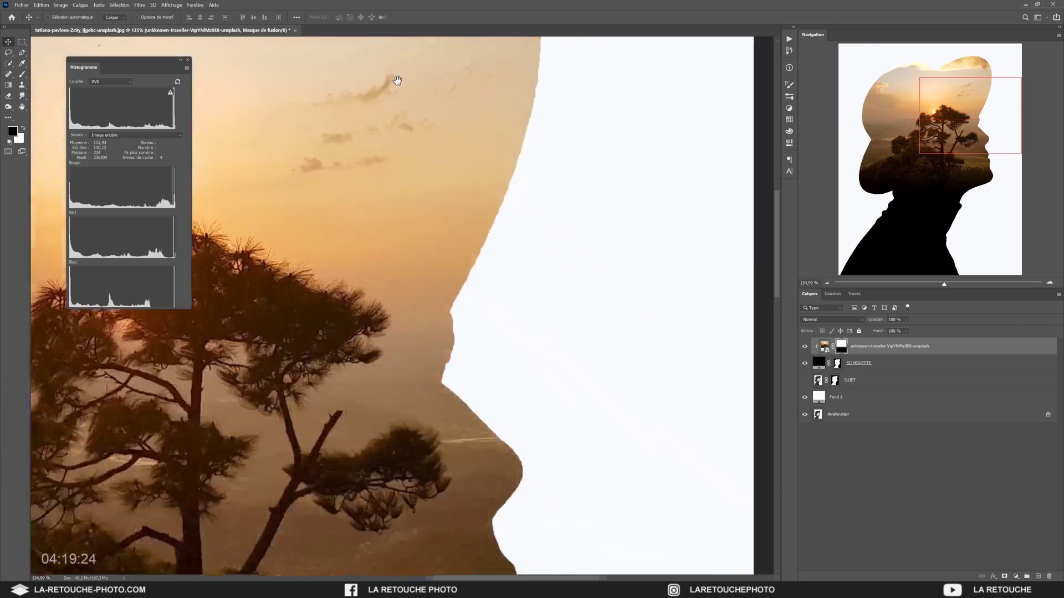
drag(421, 311, 513, 121)
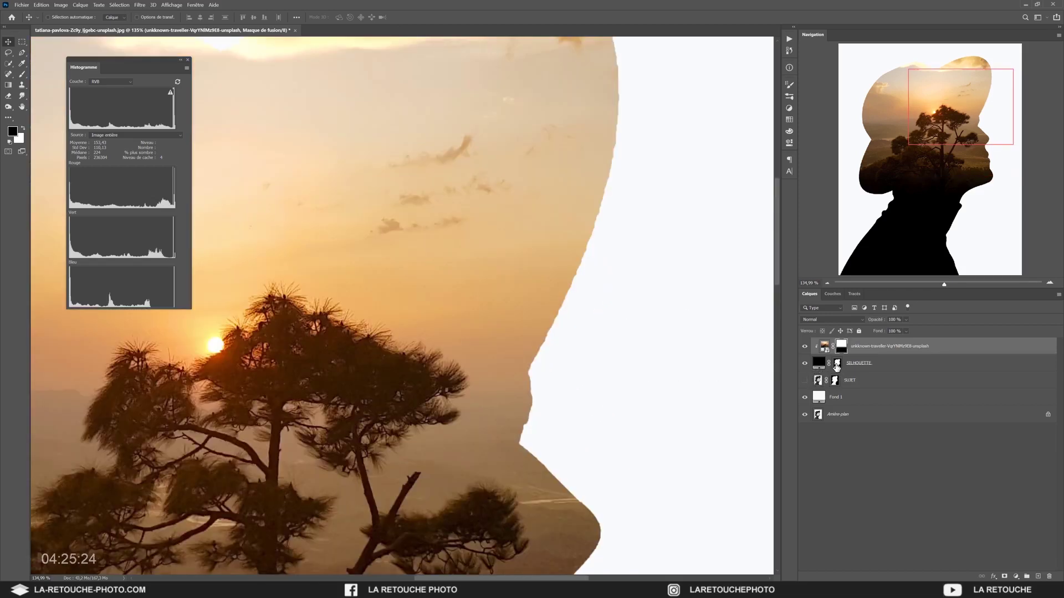
- Soften the SILHOUETTE layer's mask with a feather of 1 pixel
click(837, 365)
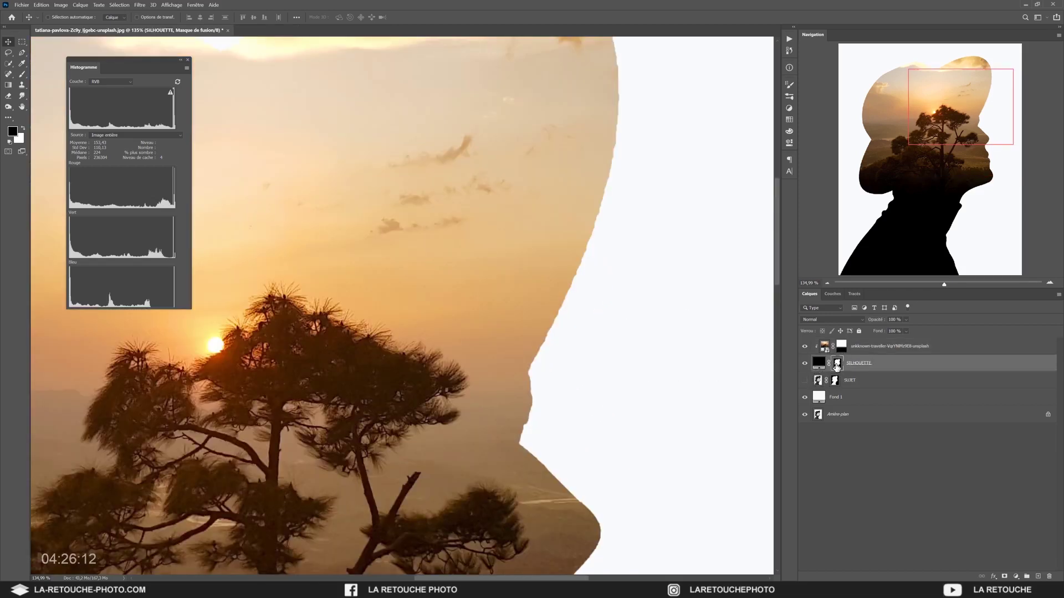
click(789, 143)
click(754, 157)
text(1)
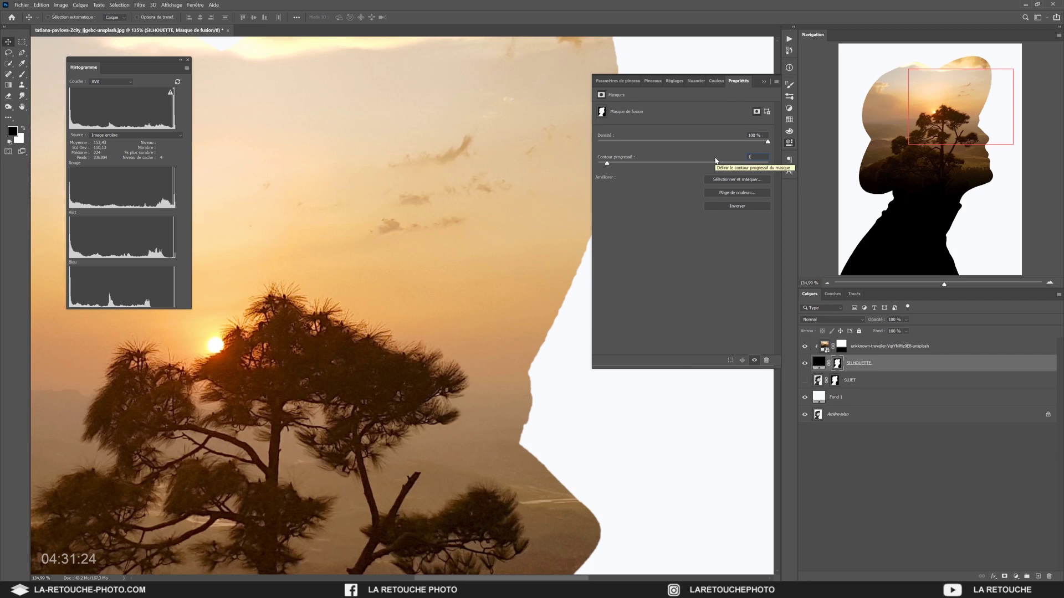
key(Return)
click(763, 82)
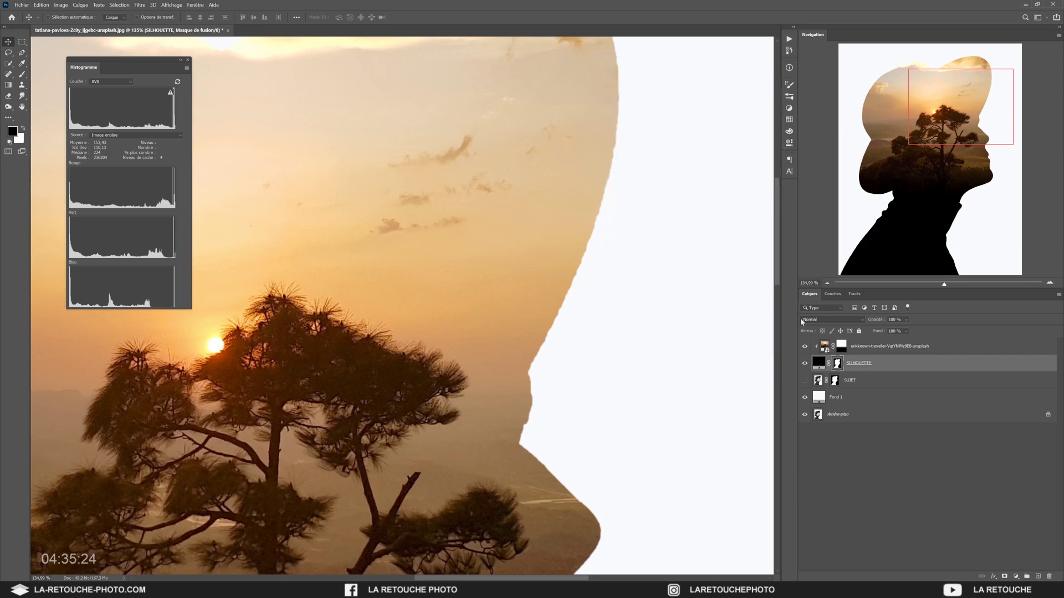
- Rename the clipped landscape layer as ENVIRONNEMENT
click(827, 284)
click(827, 284)
click(828, 283)
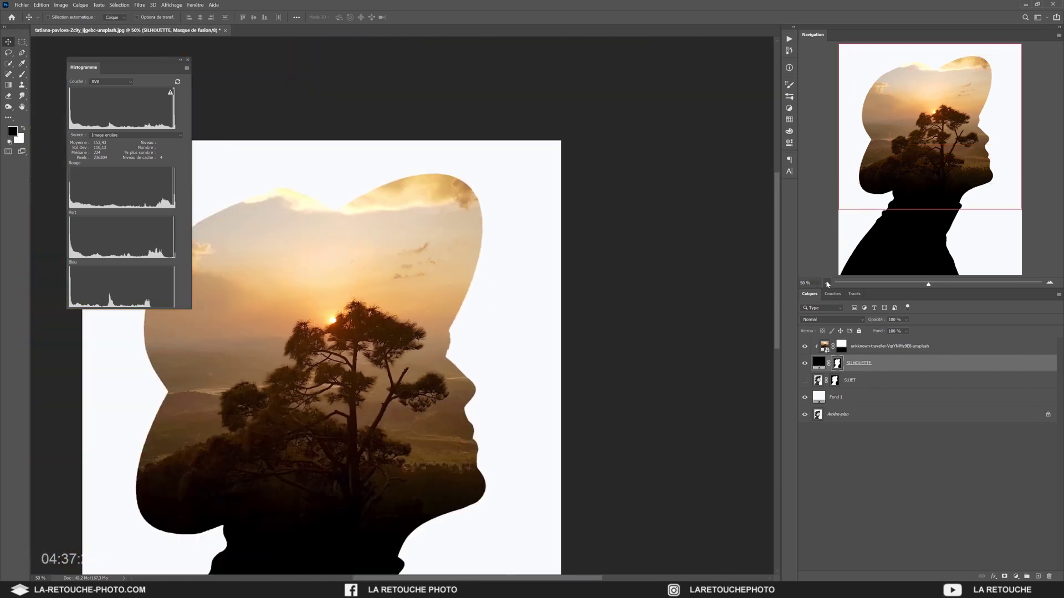
click(827, 284)
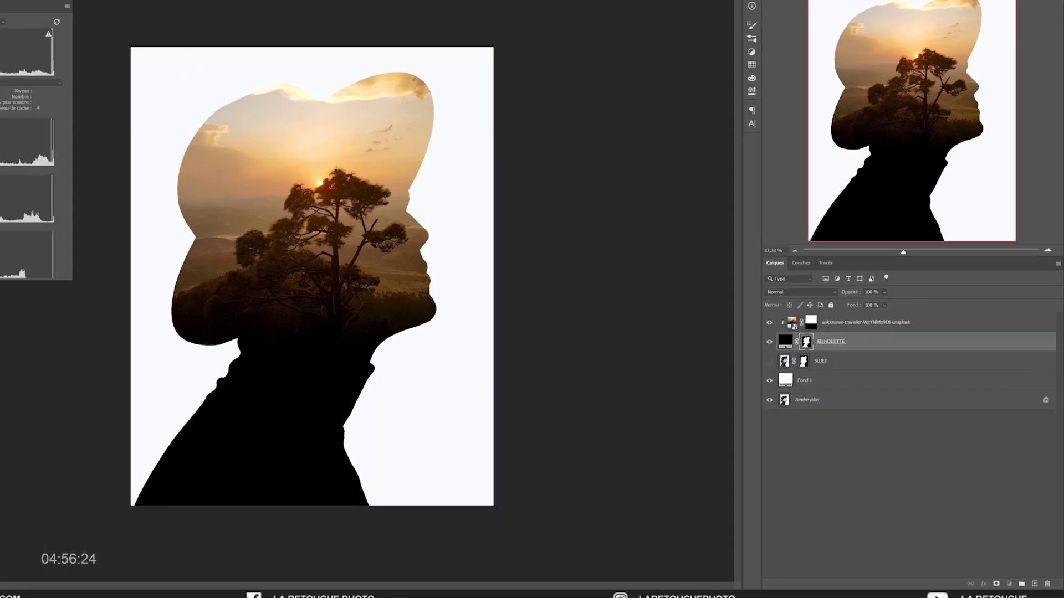
double_click(864, 323)
text(ENVIRONNEMENT)
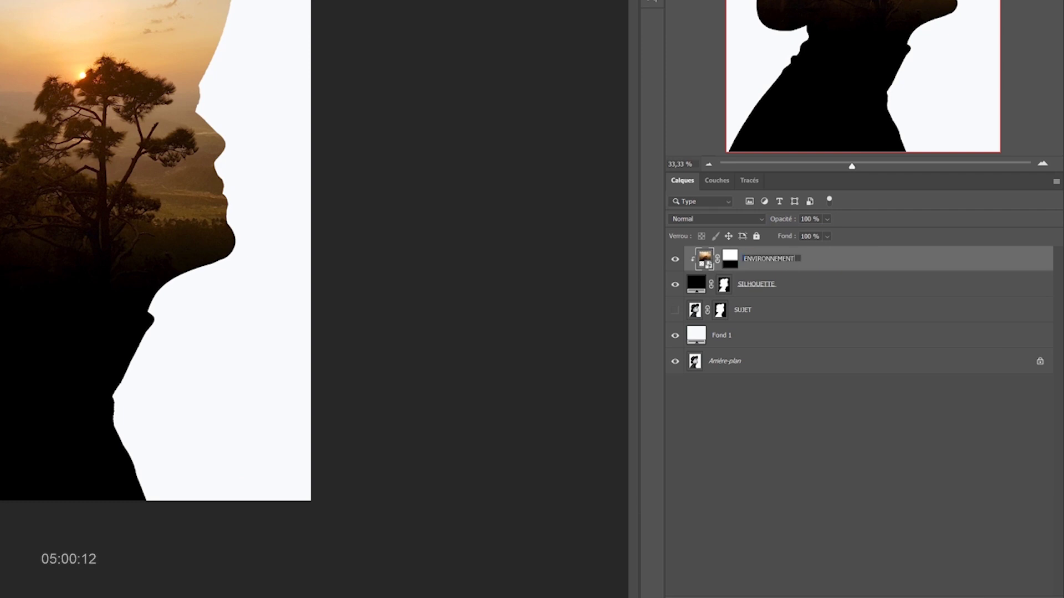
key(Return)
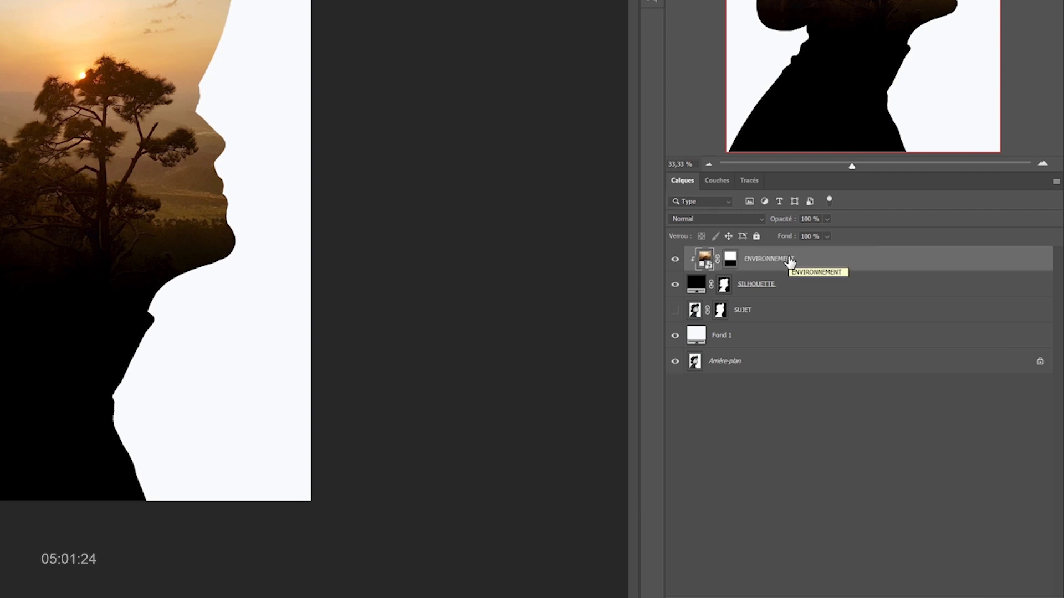
- Duplicate the ENVIRONNEMENT layer, place the copy between SUJET and Fond 1, and delete the copy's layer mask
key(ctrl+j)
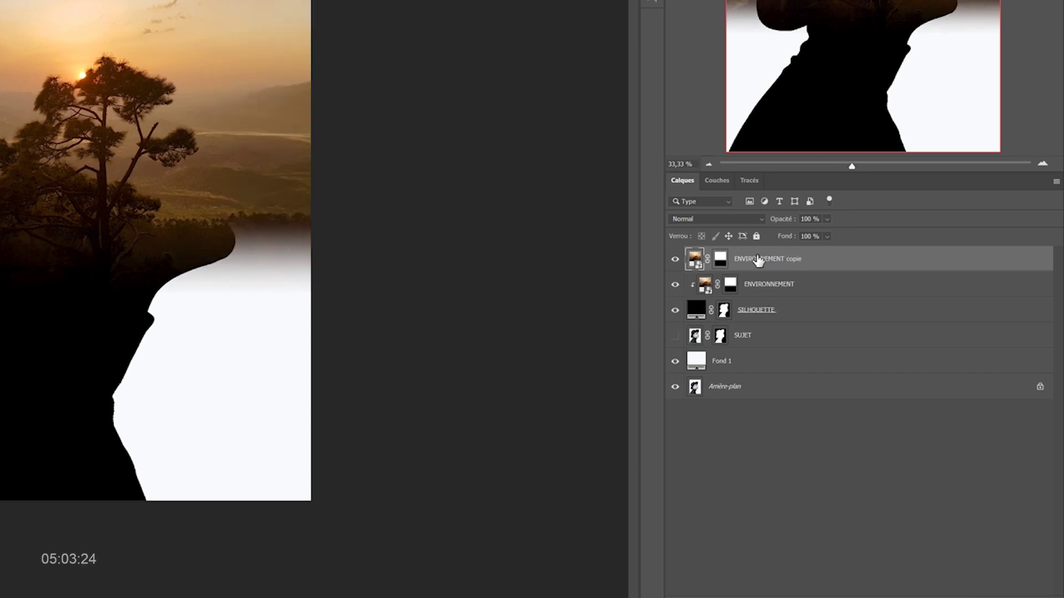
drag(759, 261, 786, 346)
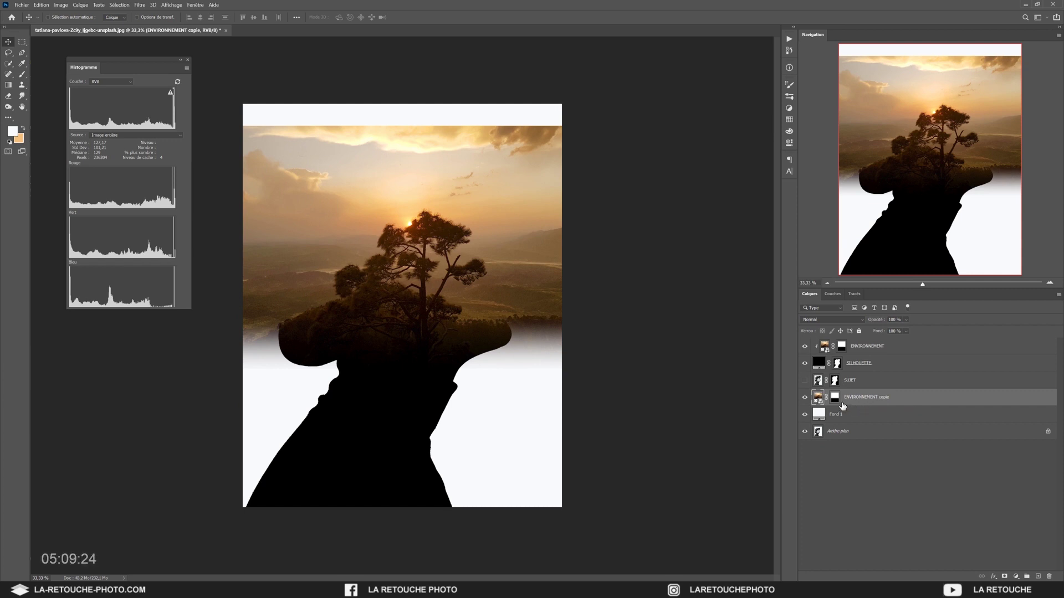
right_click(835, 398)
click(853, 412)
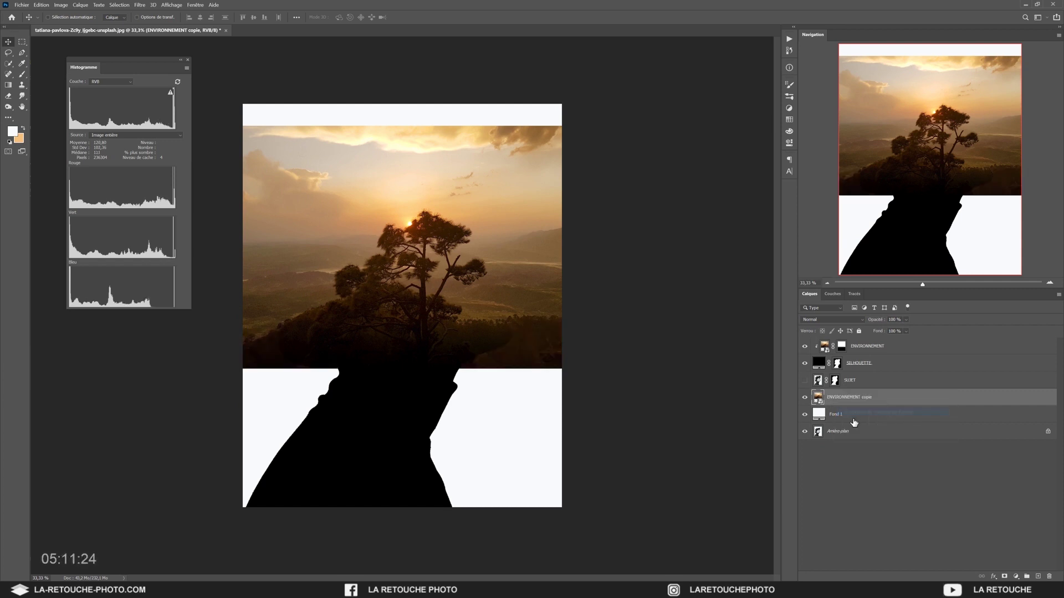
- Enlarge the landscape copy to about 227% so it fills the canvas, centre it horizontally, and lower its opacity to 62%
key(ctrl+t)
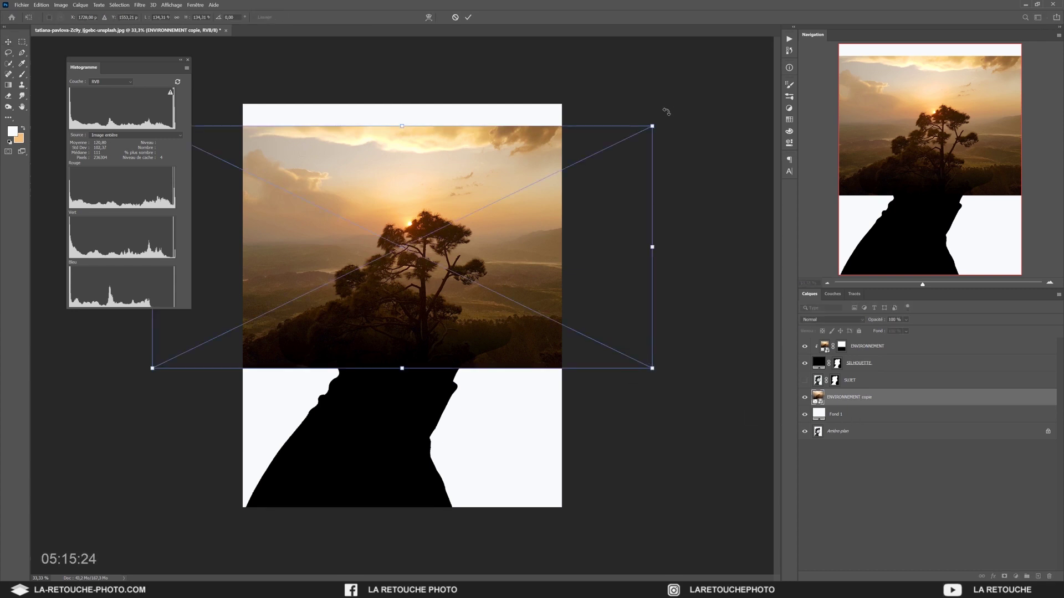
drag(654, 122, 701, 96)
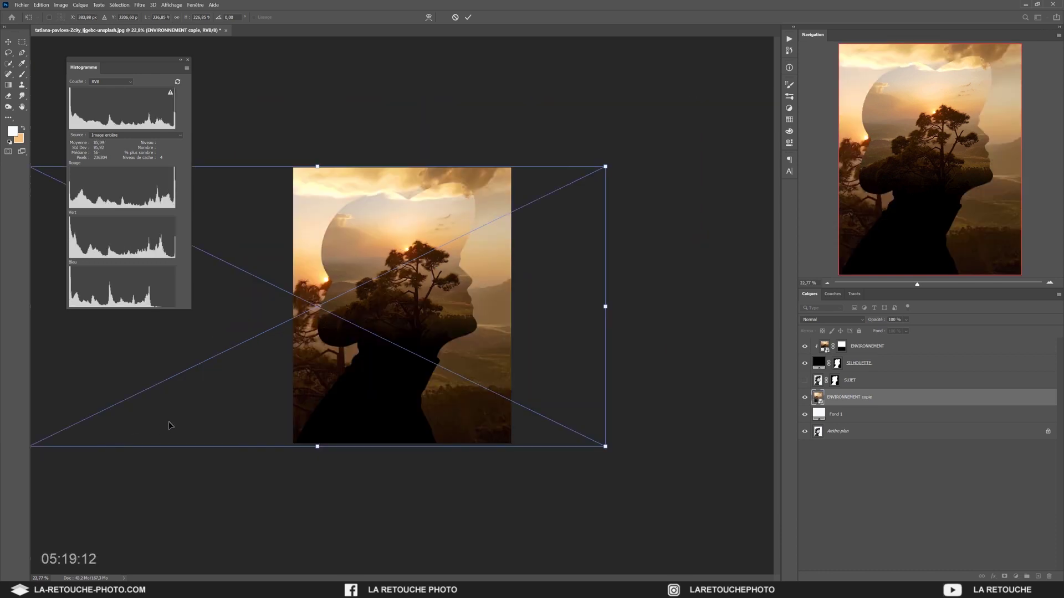
drag(177, 416, 261, 417)
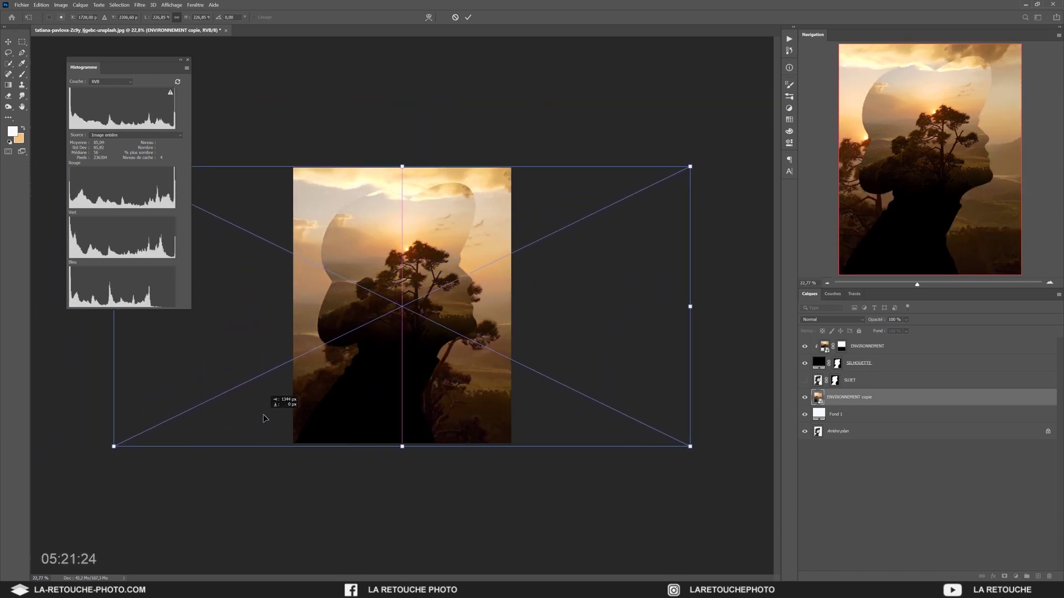
key(Return)
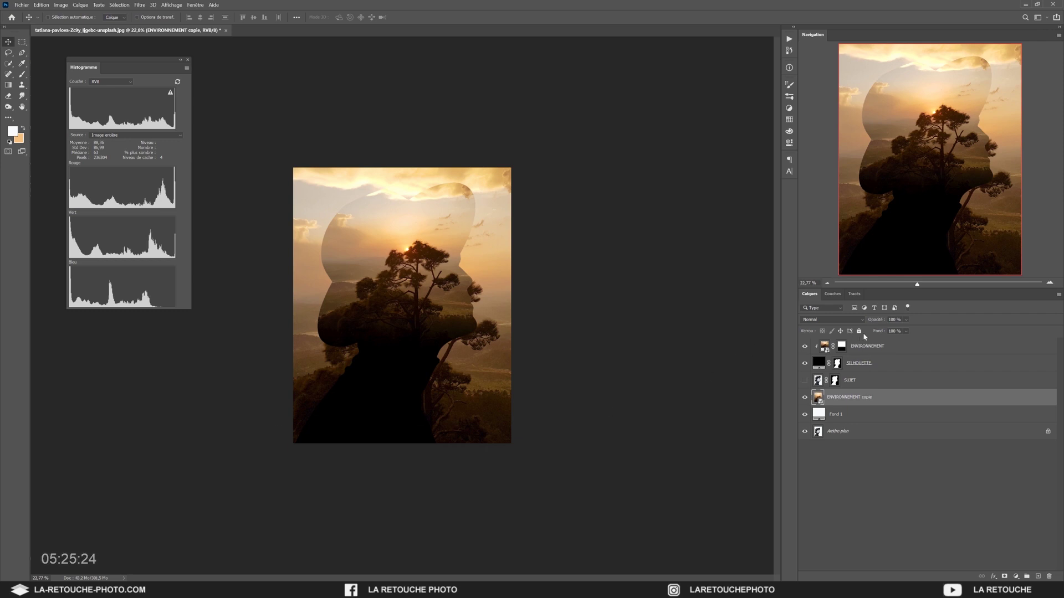
drag(877, 325, 856, 326)
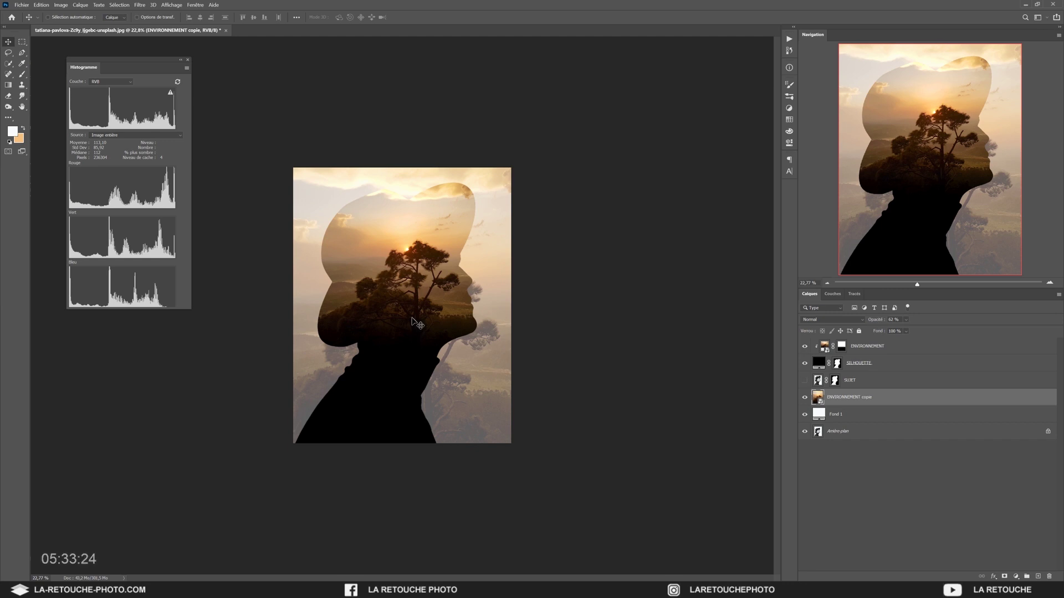
- Apply a Gaussian Blur with a radius of 100 pixels to the background landscape copy
click(139, 5)
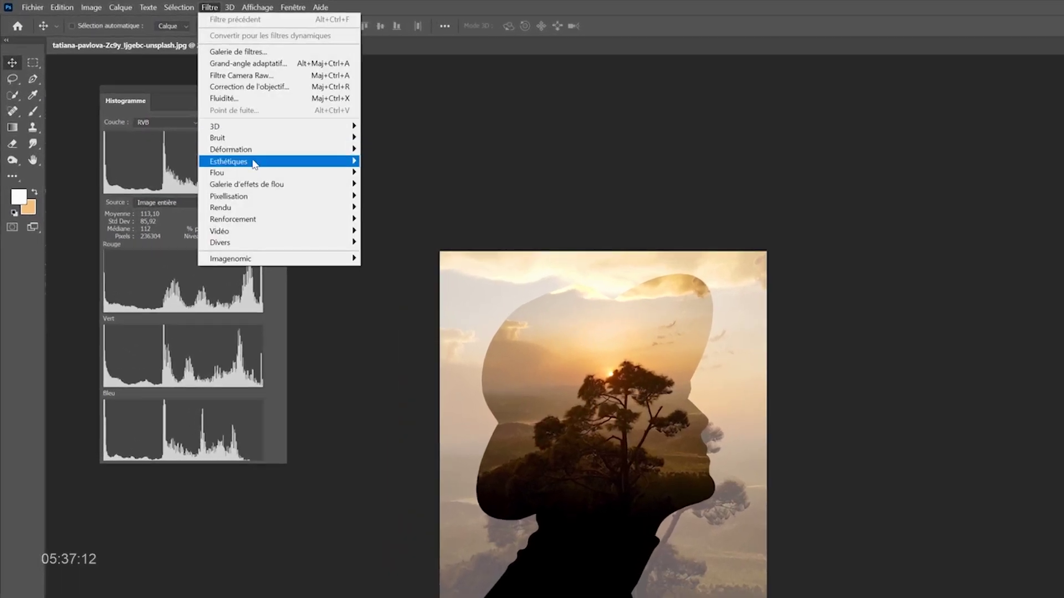
mouse_move(255, 173)
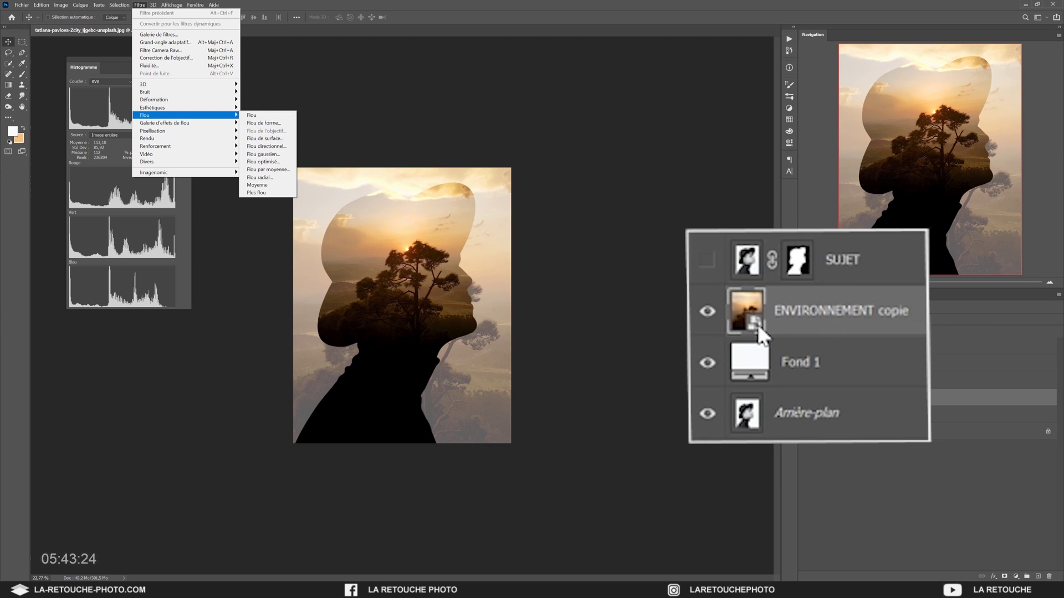
click(287, 154)
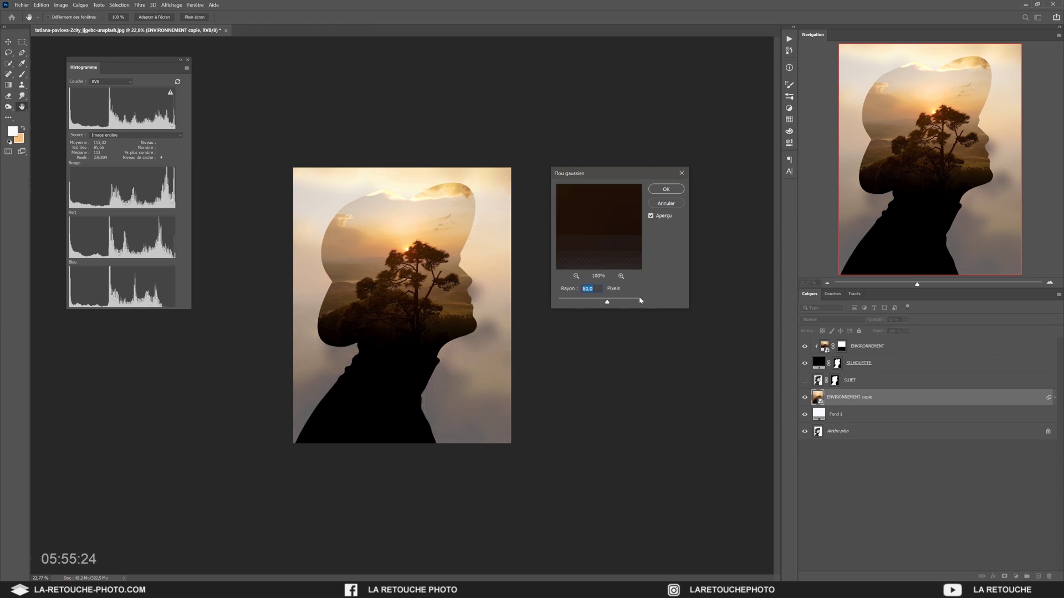
text(100)
click(665, 190)
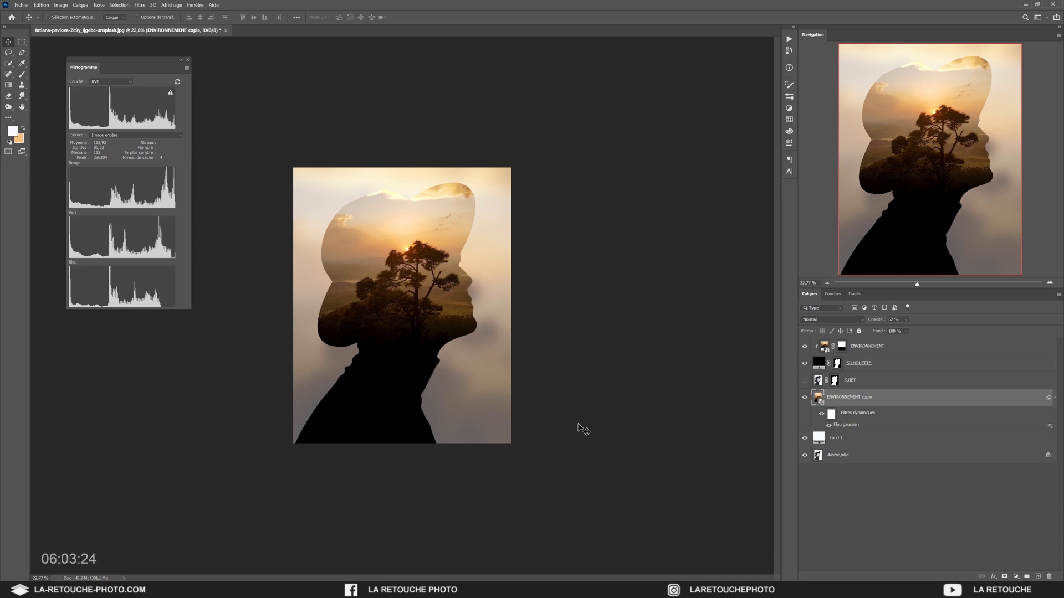
- Set the radius of the copy's Gaussian Blur smart filter to 80 pixels
double_click(847, 425)
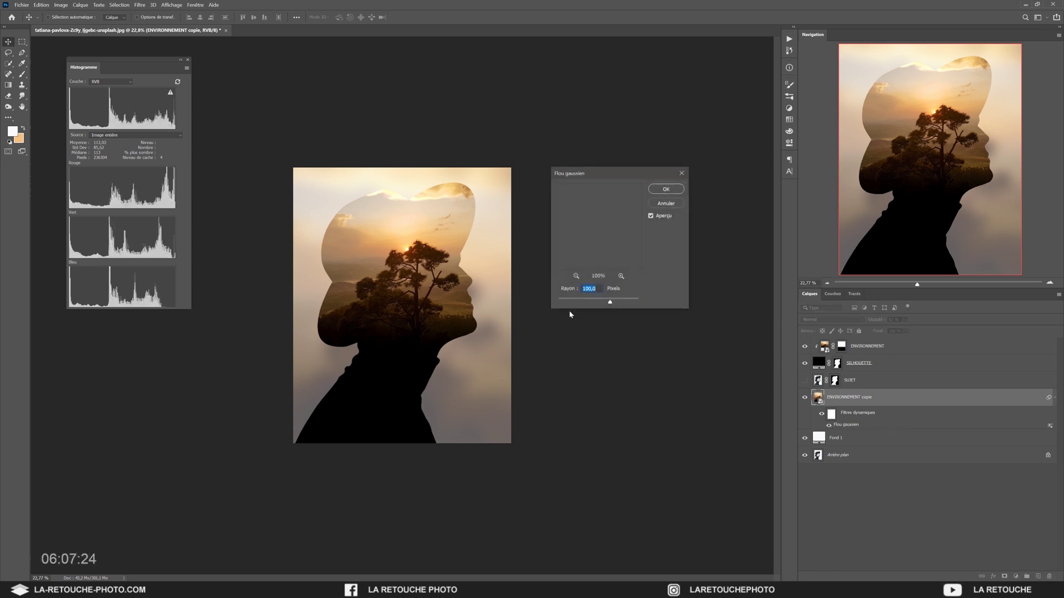
text(80)
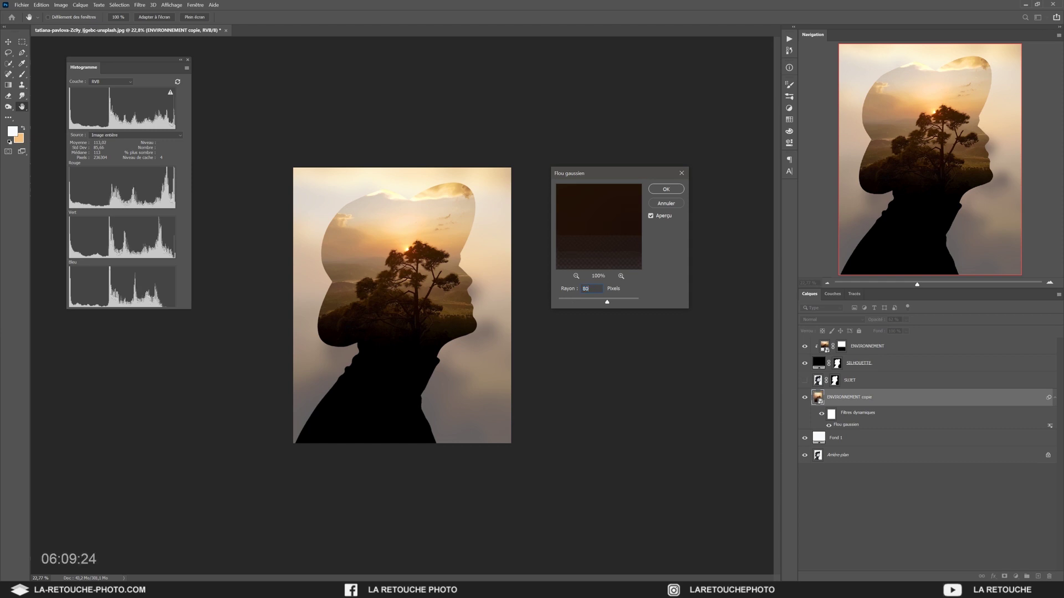
click(667, 189)
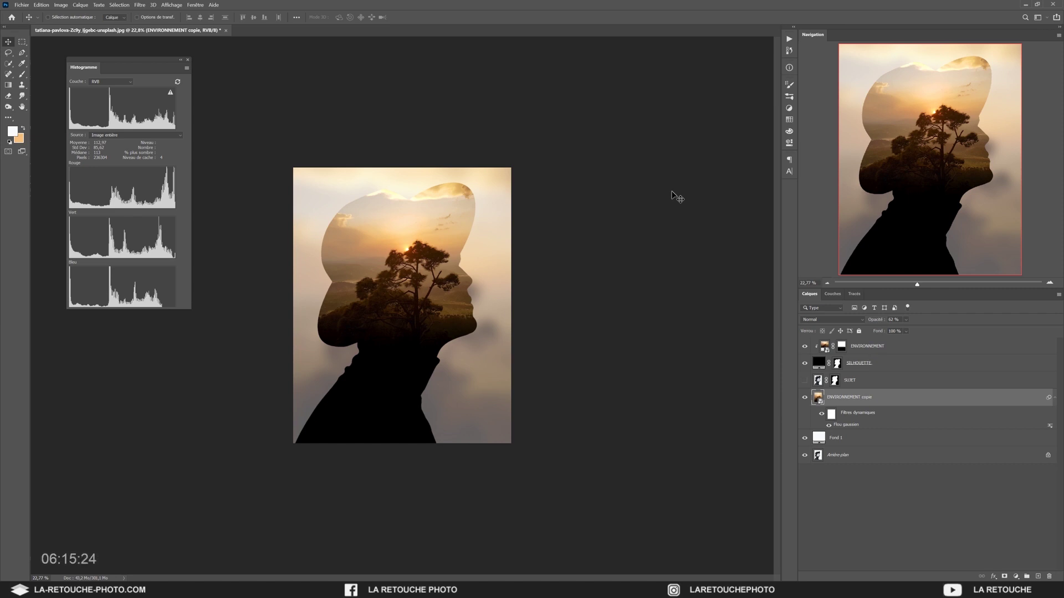
- Select all layers from ENVIRONNEMENT copie up to ENVIRONNEMENT and nudge them slightly to the right together
shift+click(871, 352)
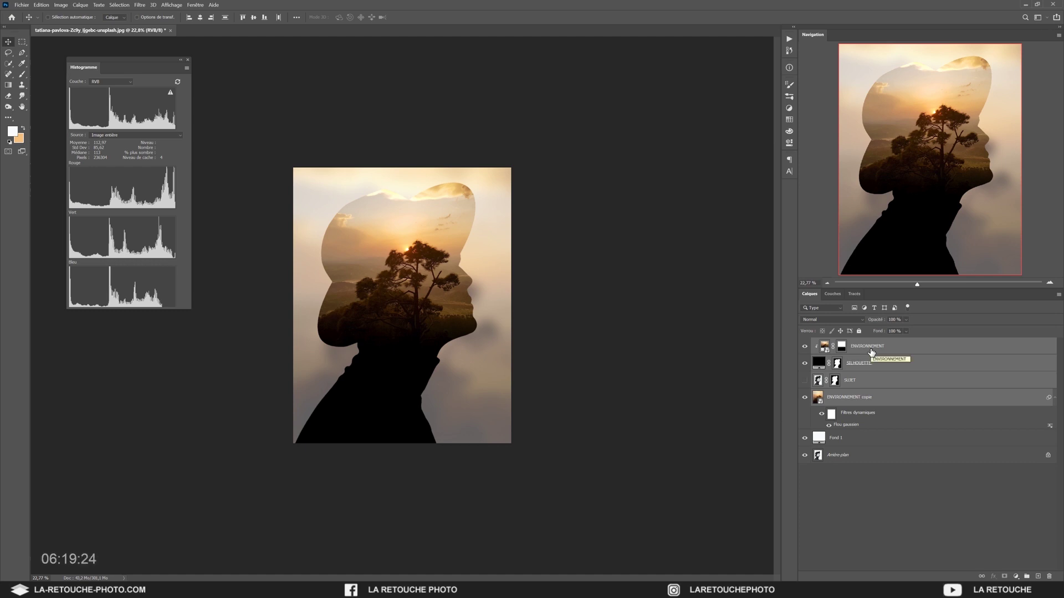
key(shift+Right)
key(shift+Right)
key(shift+Right)
key(shift+Right)
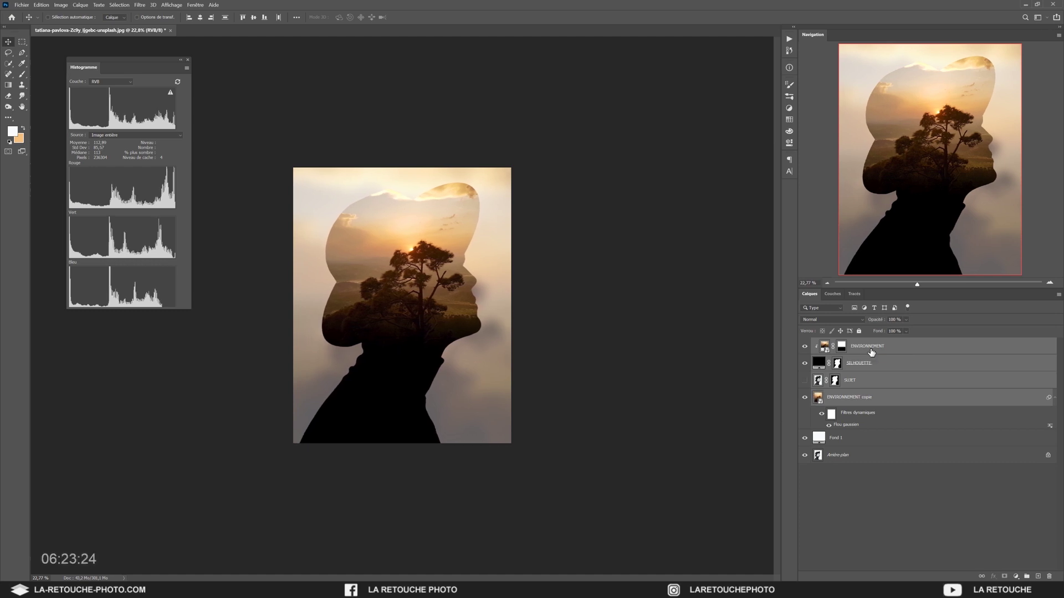
- Add a Curves adjustment above the ENVIRONNEMENT copie layer and raise the black point's output to 87 to lighten the background
click(874, 398)
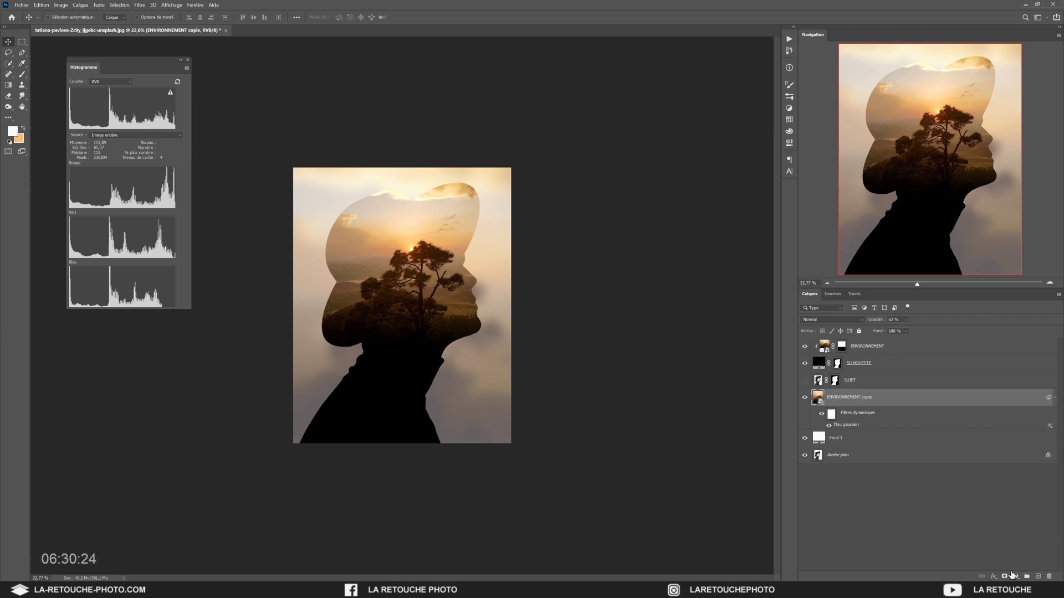
click(1014, 577)
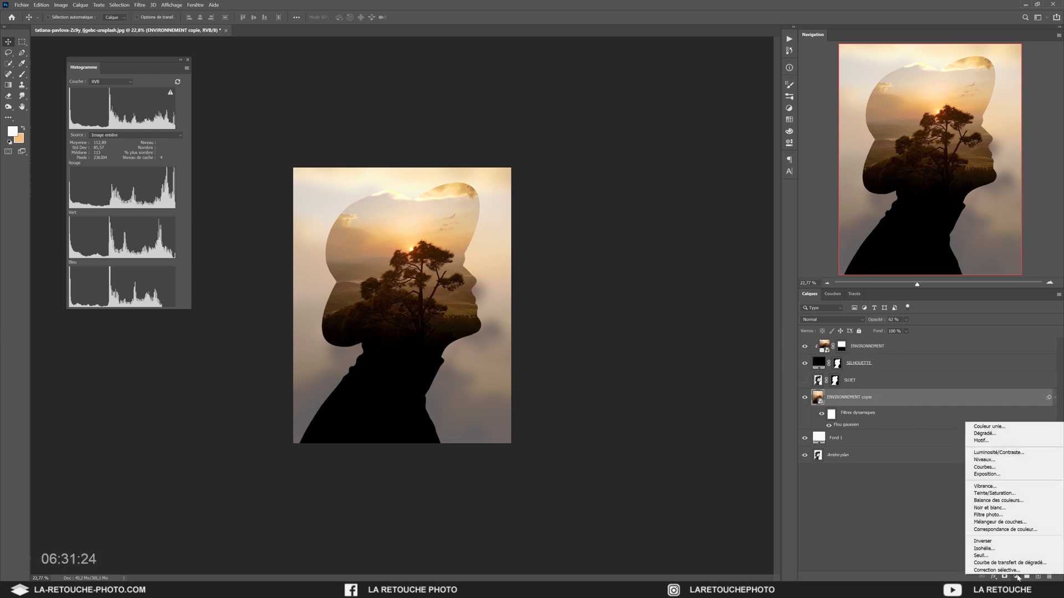
click(985, 468)
drag(640, 236, 611, 196)
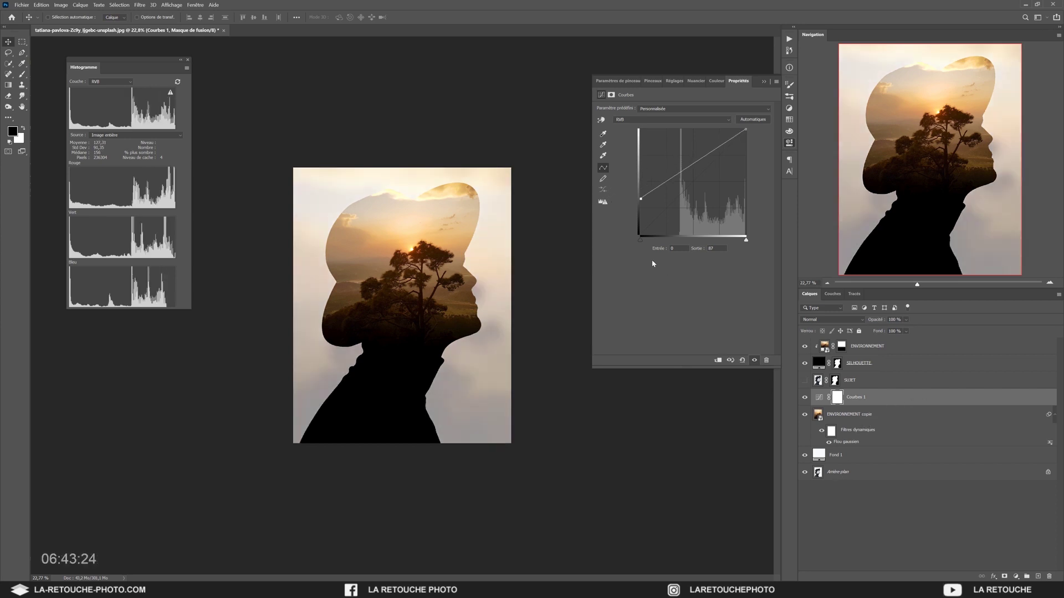
- Replace the Curves adjustment layer with a Curves smart filter on ENVIRONNEMENT copie, raising the black point's output to 28
click(718, 361)
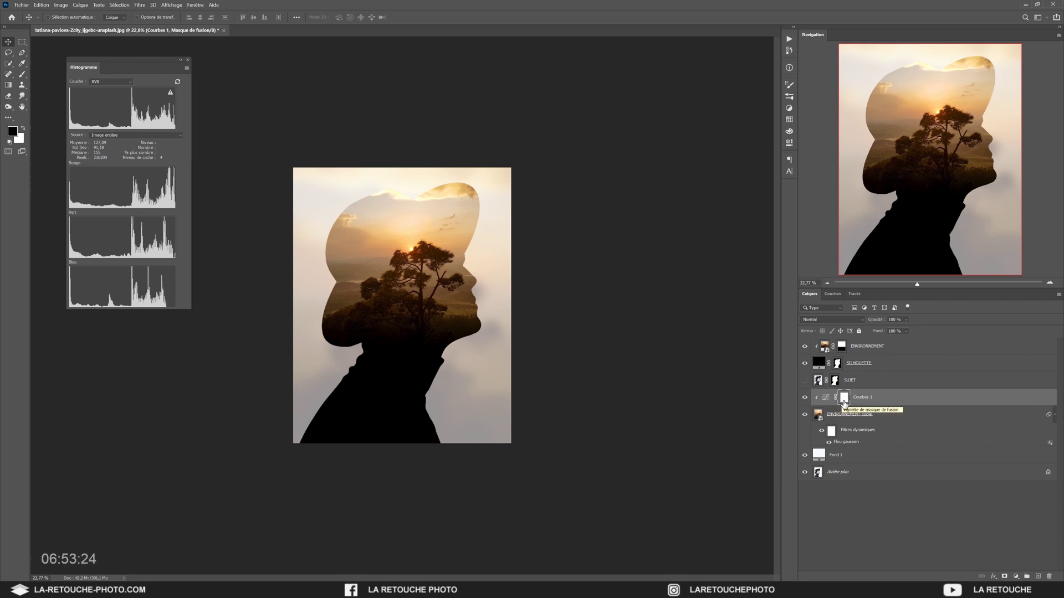
key(Delete)
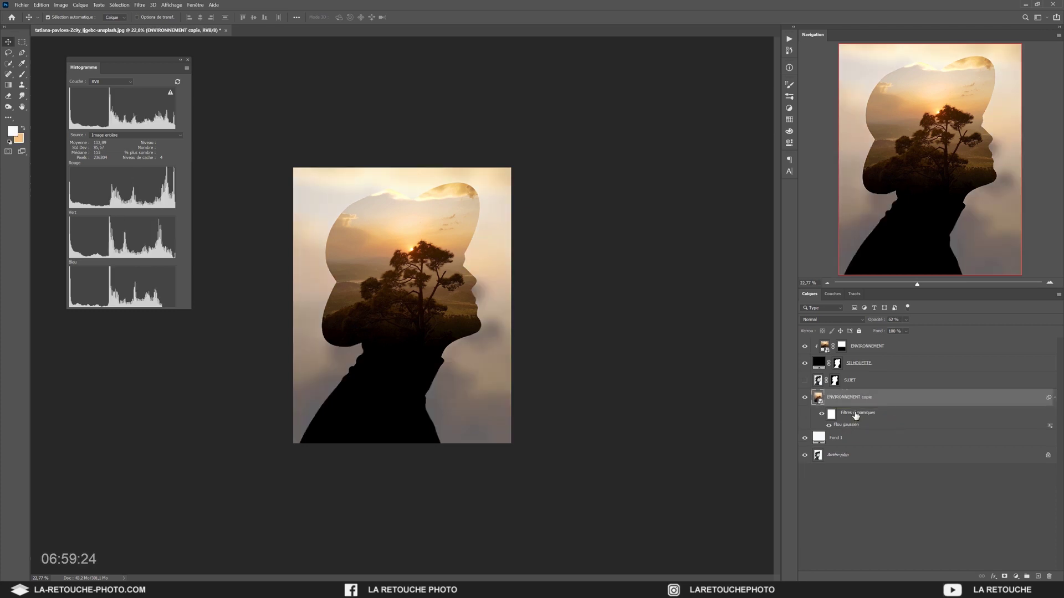
key(ctrl+m)
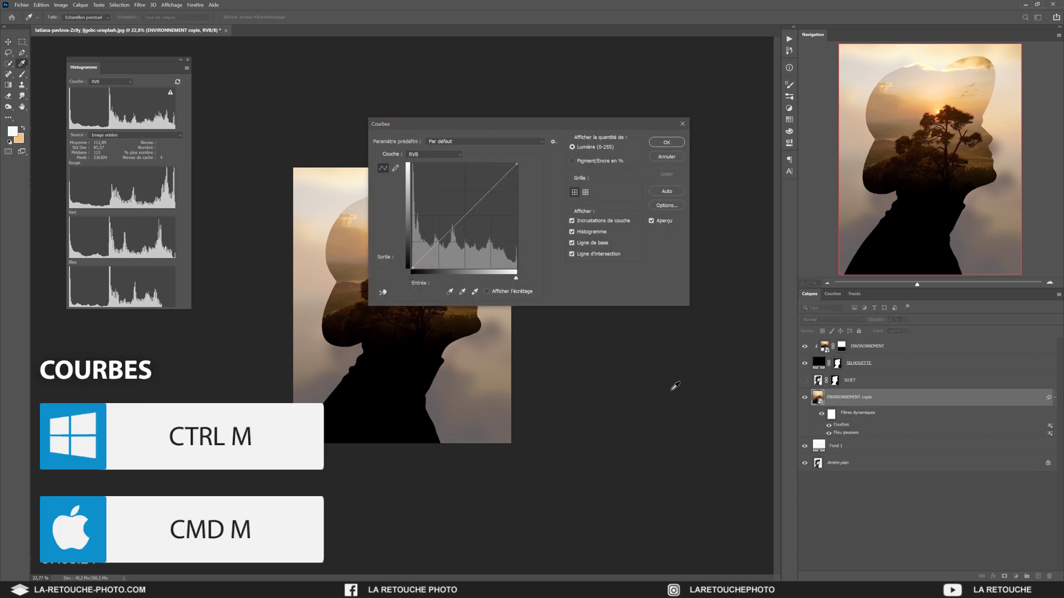
drag(517, 123, 587, 176)
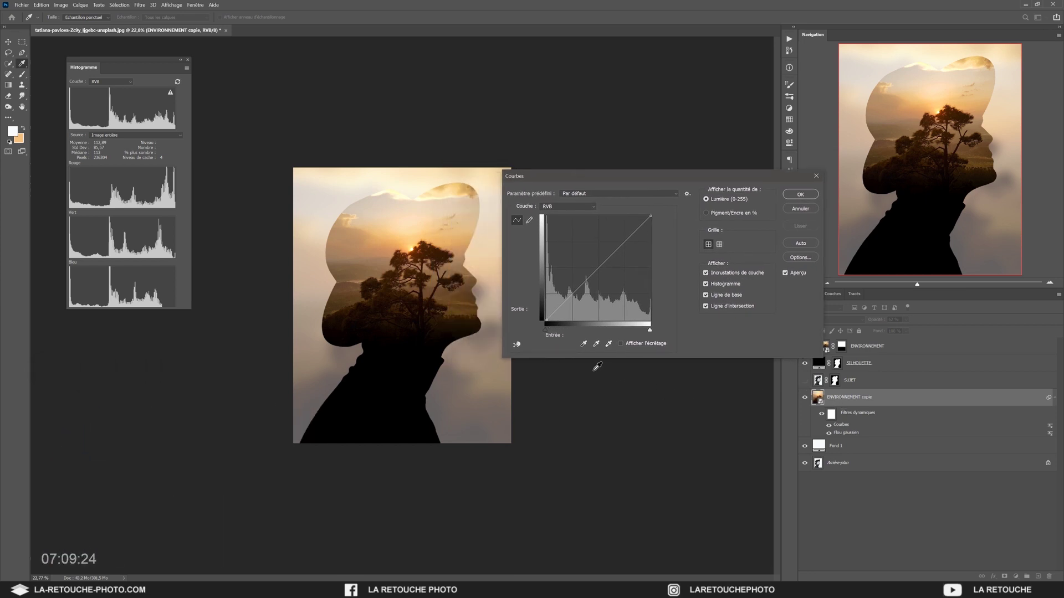
drag(546, 320, 543, 310)
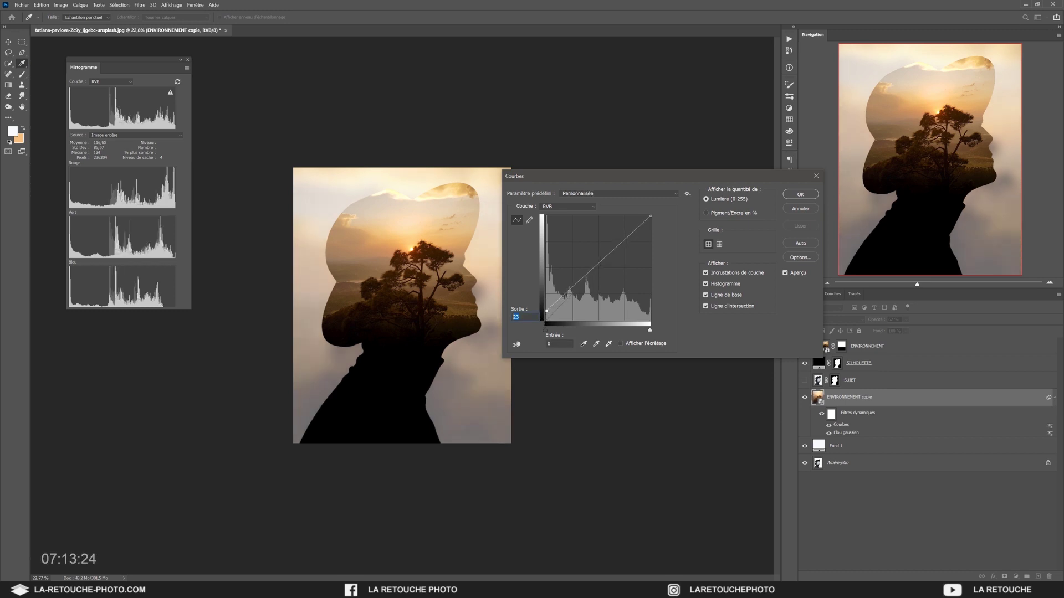
text(28)
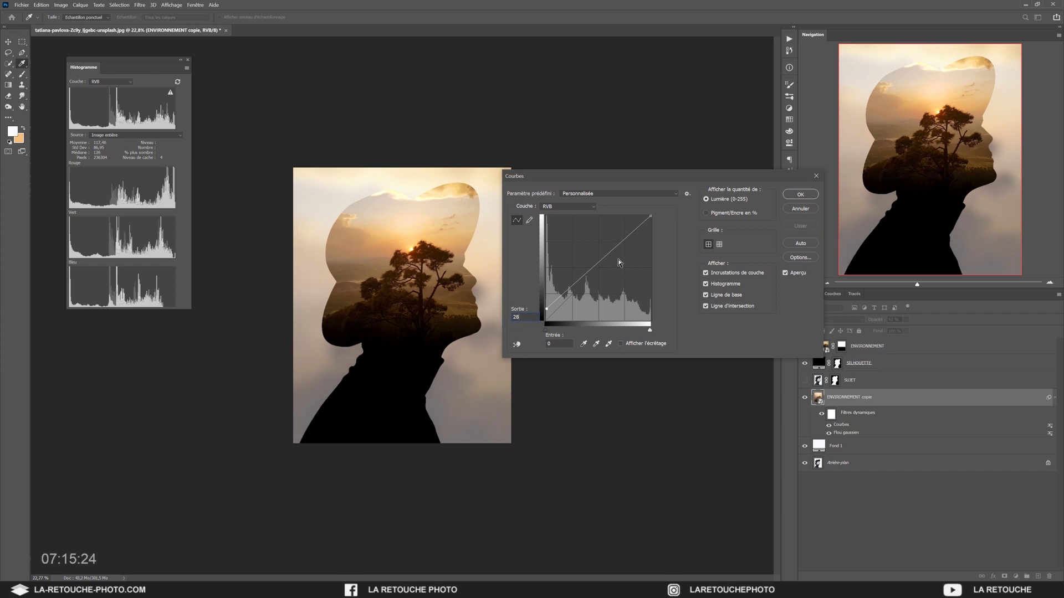
- Lower the filter curve's white point output to 228, apply it, and shift the ENVIRONNEMENT copie layer to the left
mouse_move(653, 217)
mouse_down()
mouse_move(659, 249)
mouse_move(659, 226)
mouse_up()
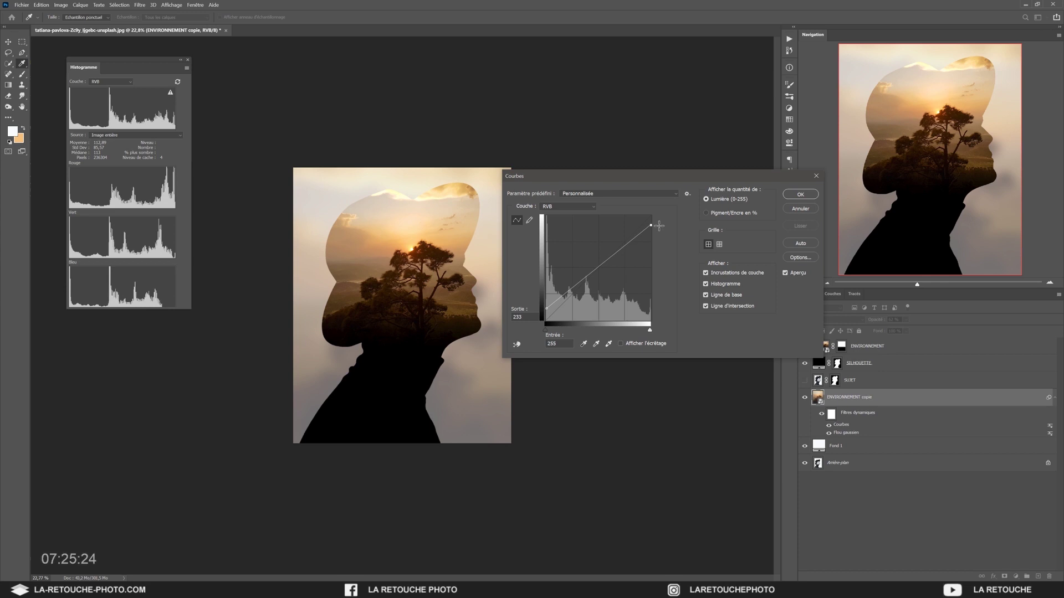
key(Down)
key(Down)
key(Down)
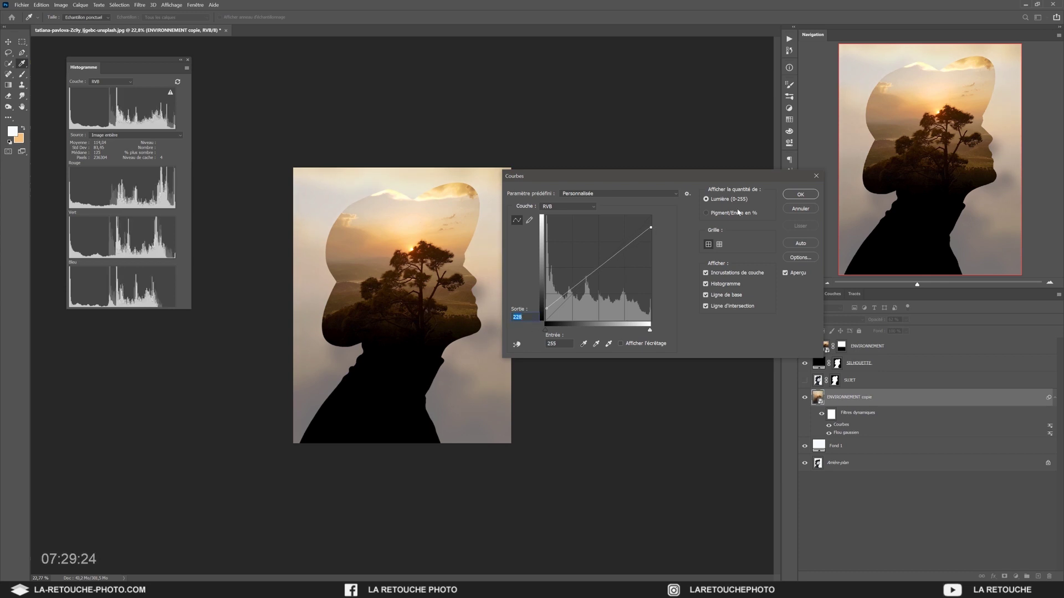
click(805, 196)
key(v)
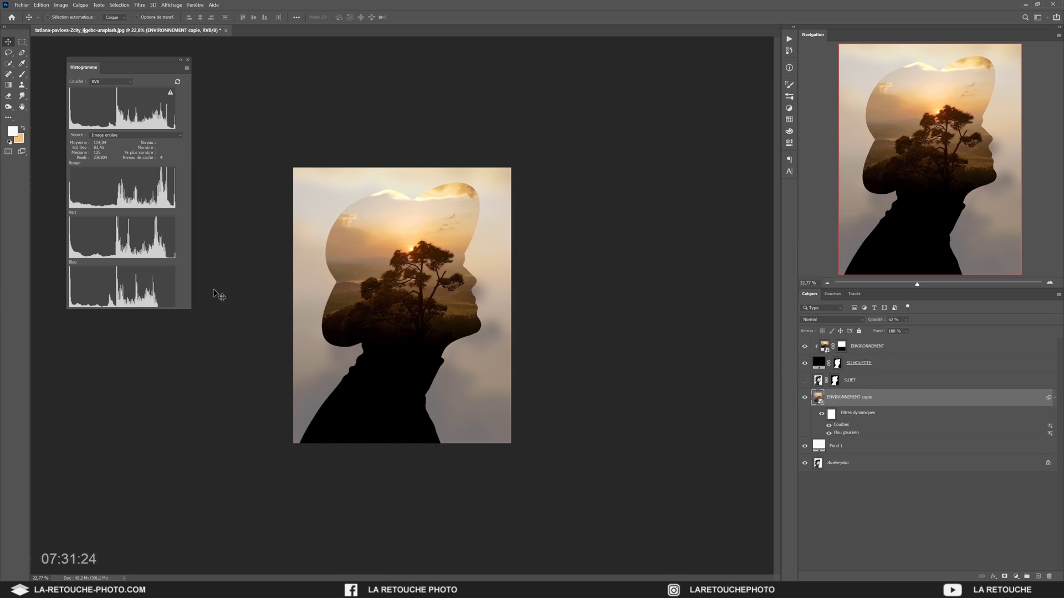
drag(399, 368, 319, 369)
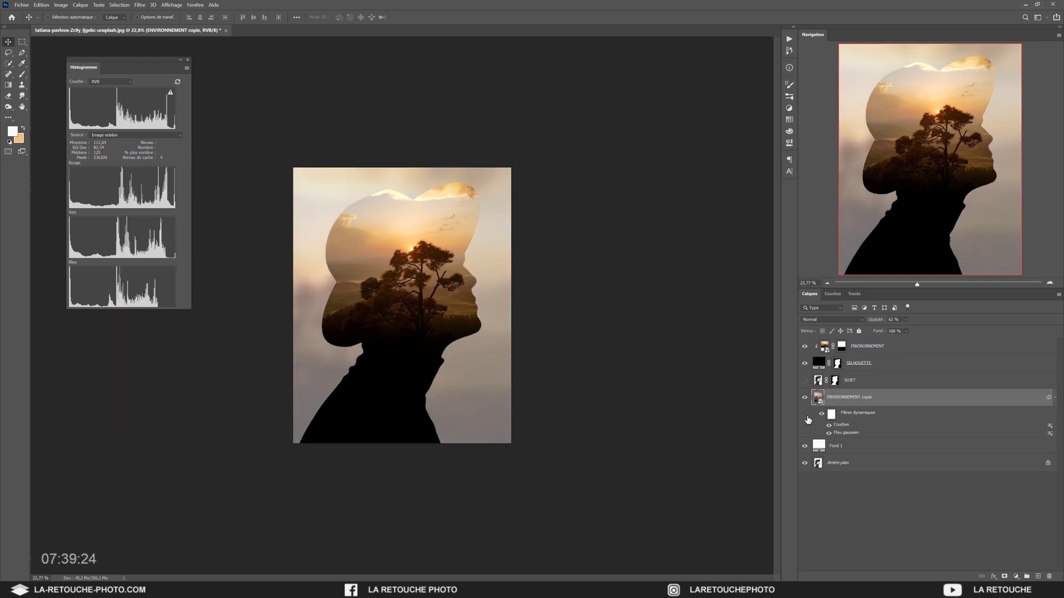
- Add a Curves adjustment above the ENVIRONNEMENT layer and pull the curve down at input 128 to darken the image
click(867, 347)
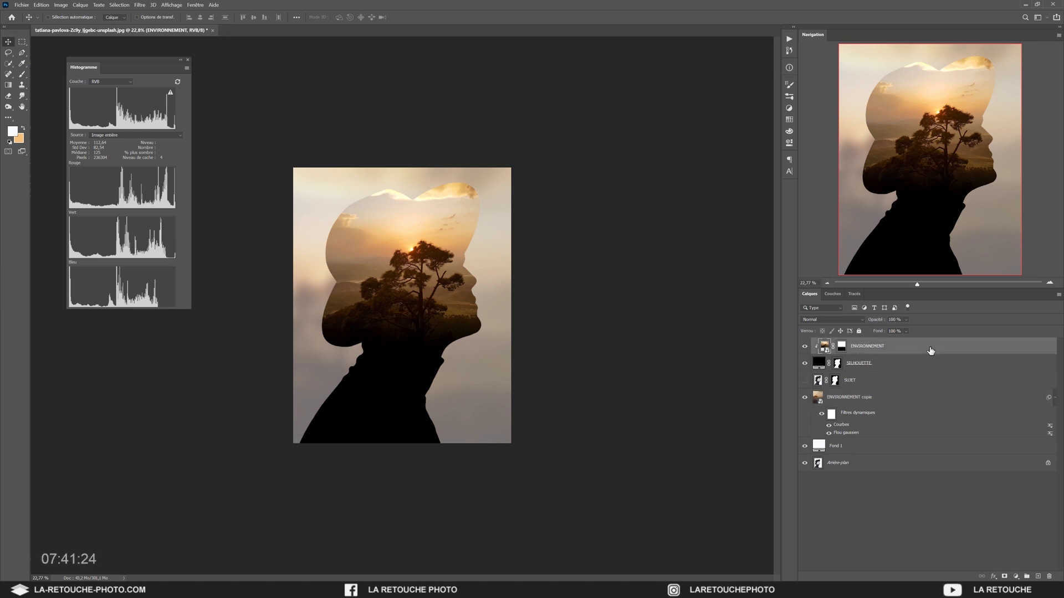
click(1017, 577)
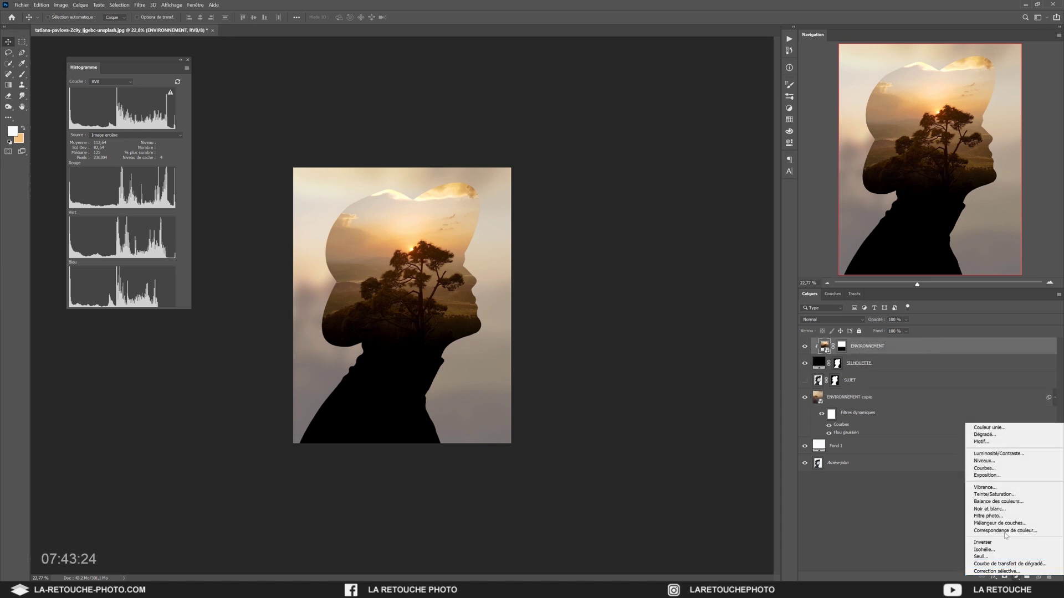
click(980, 475)
drag(692, 181, 692, 202)
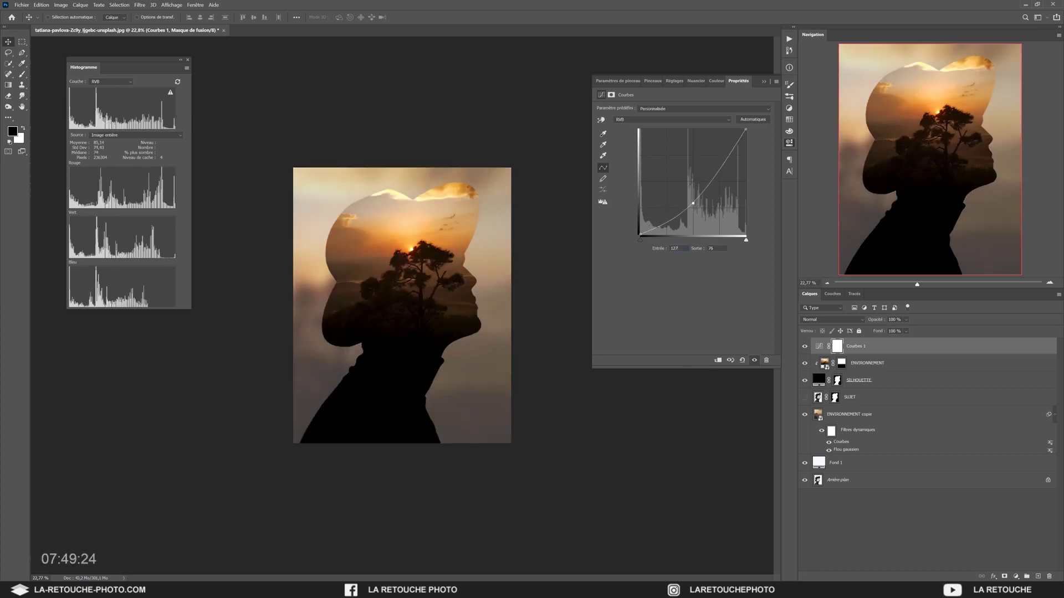
click(675, 248)
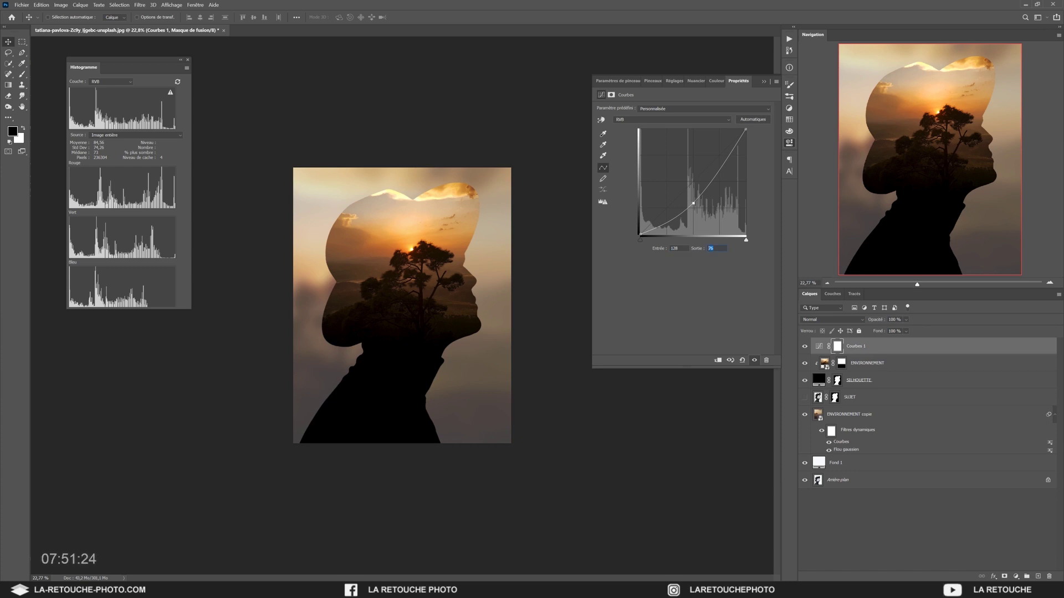
text(128)
key(shift+Down)
key(shift+Down)
key(shift+Down)
key(shift+Down)
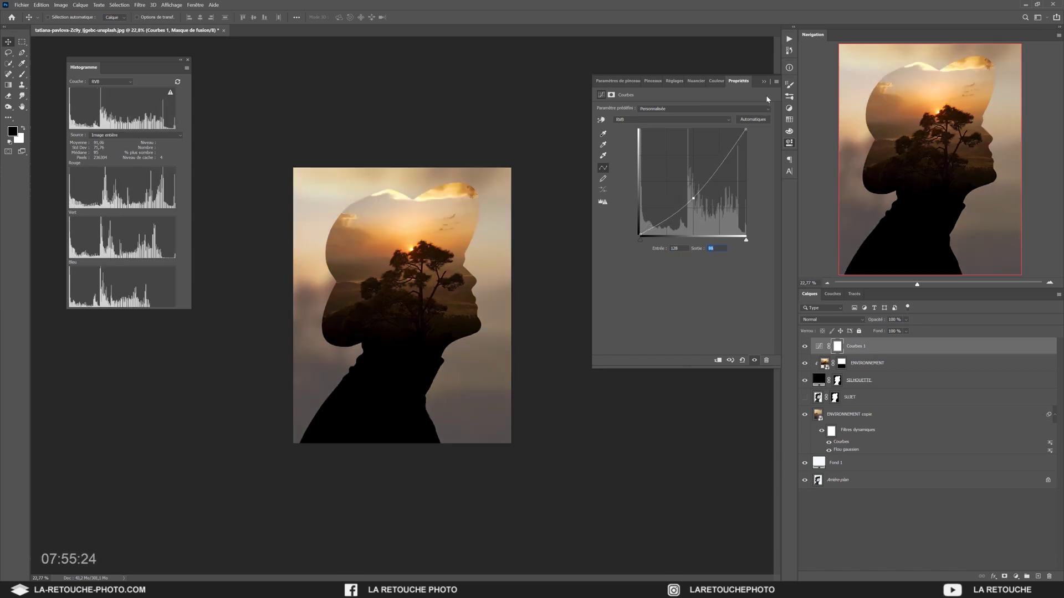
- Rename the new Curves adjustment layer BURN and set its blend mode to Luminosité
click(764, 81)
double_click(856, 348)
text(BURN)
key(Return)
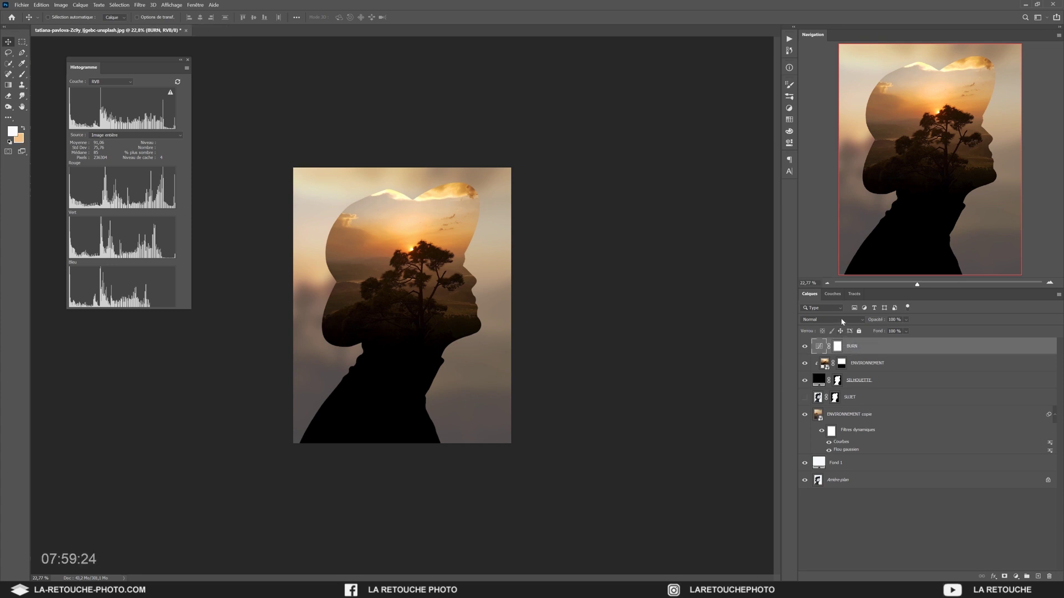
click(805, 347)
click(805, 346)
click(826, 320)
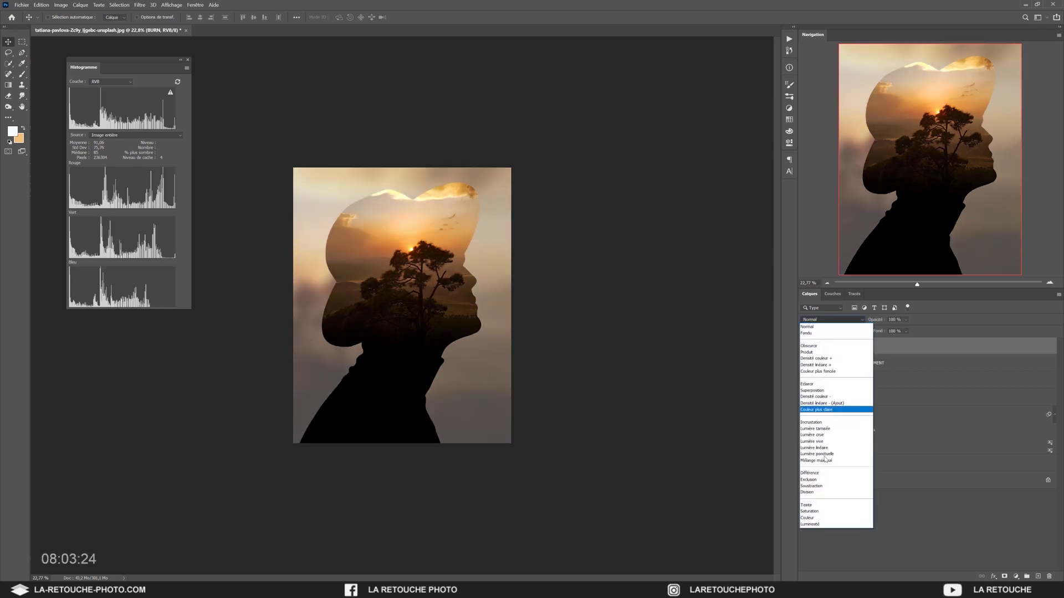
click(824, 525)
- Invert the BURN layer's mask to black and draw white gradients inward from the image edges to darken them
click(837, 346)
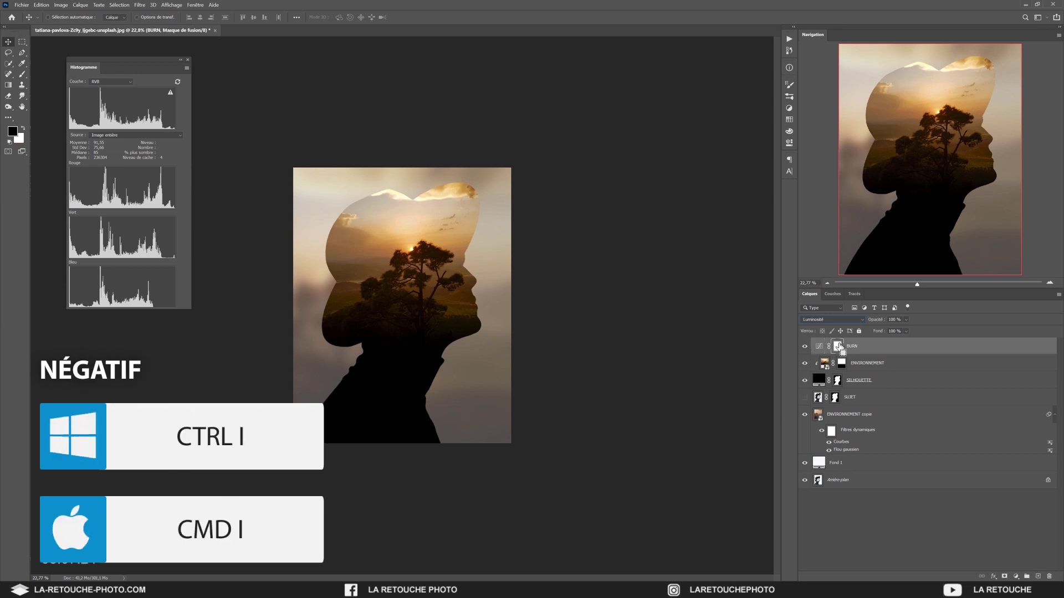
key(ctrl+i)
key(x)
click(8, 86)
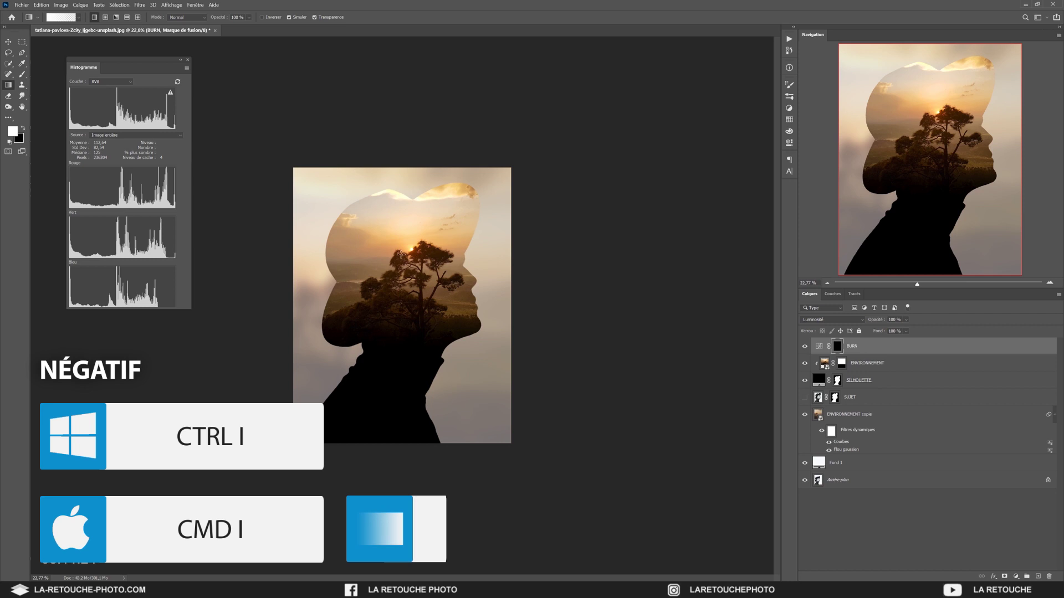
mouse_move(423, 294)
mouse_down()
mouse_move(422, 454)
mouse_move(424, 291)
mouse_up()
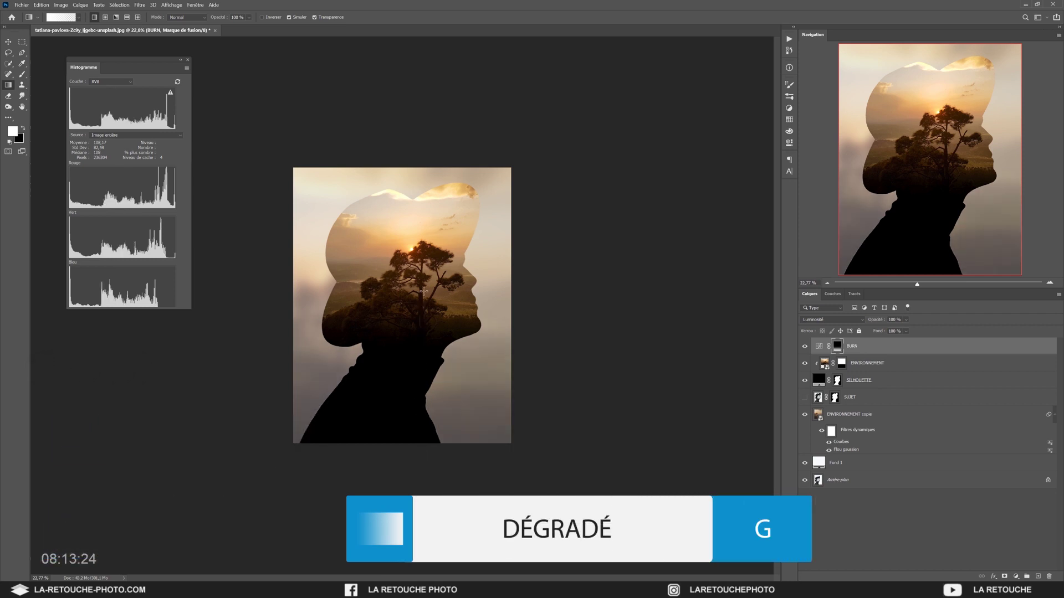
mouse_move(546, 331)
mouse_down()
mouse_move(309, 335)
mouse_move(341, 344)
mouse_up()
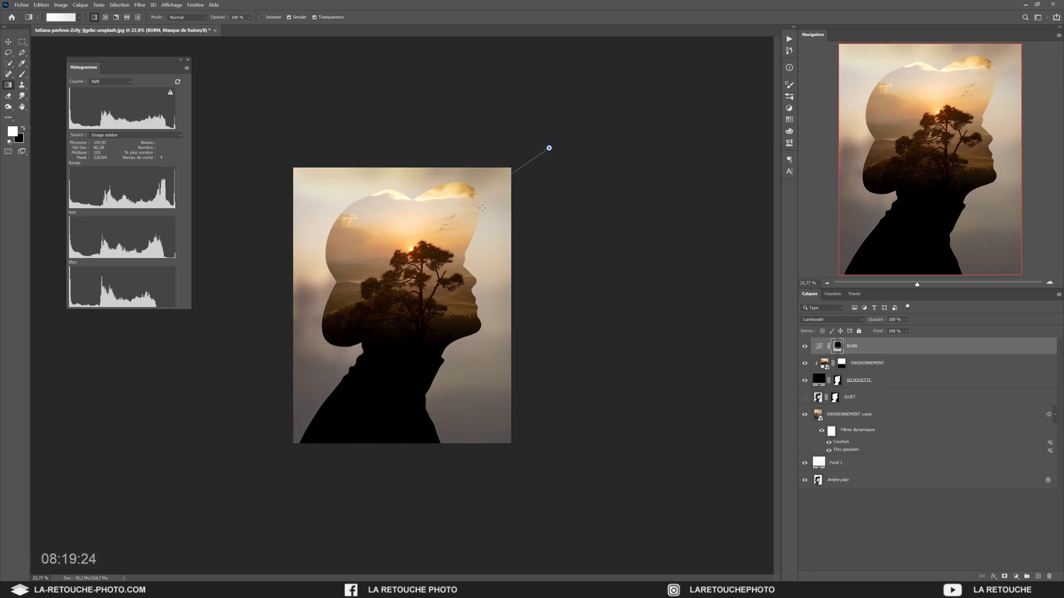
- Duplicate the BURN layer, replace the copy's mask with a black one, and draw white gradients inward from the image corners
key(ctrl+j)
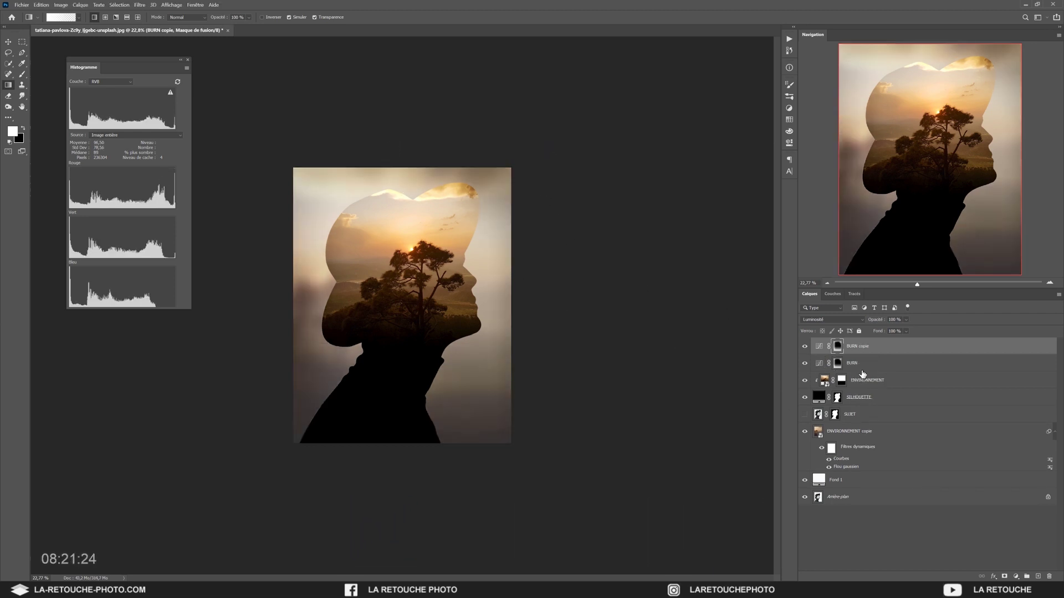
right_click(837, 346)
click(864, 359)
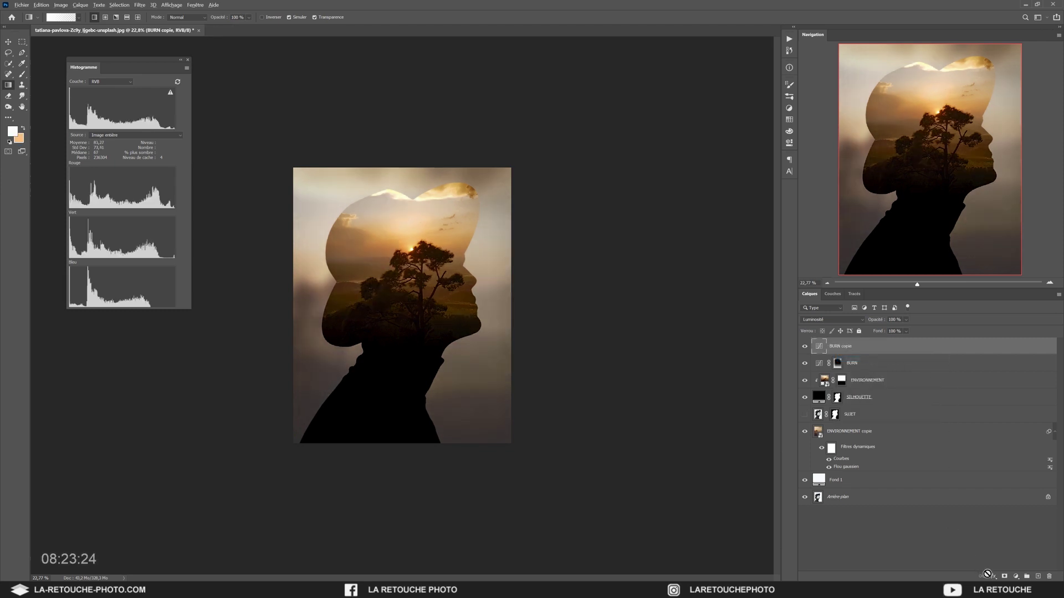
alt+click(1004, 576)
mouse_move(528, 151)
mouse_down()
mouse_move(479, 217)
mouse_move(437, 221)
mouse_up()
drag(528, 441, 417, 352)
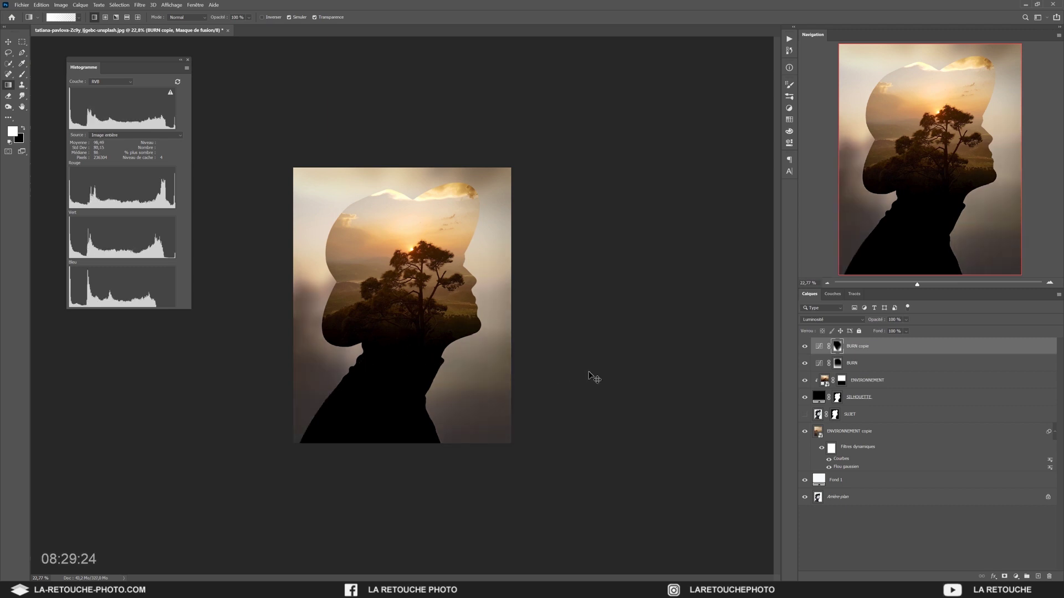
key(v)
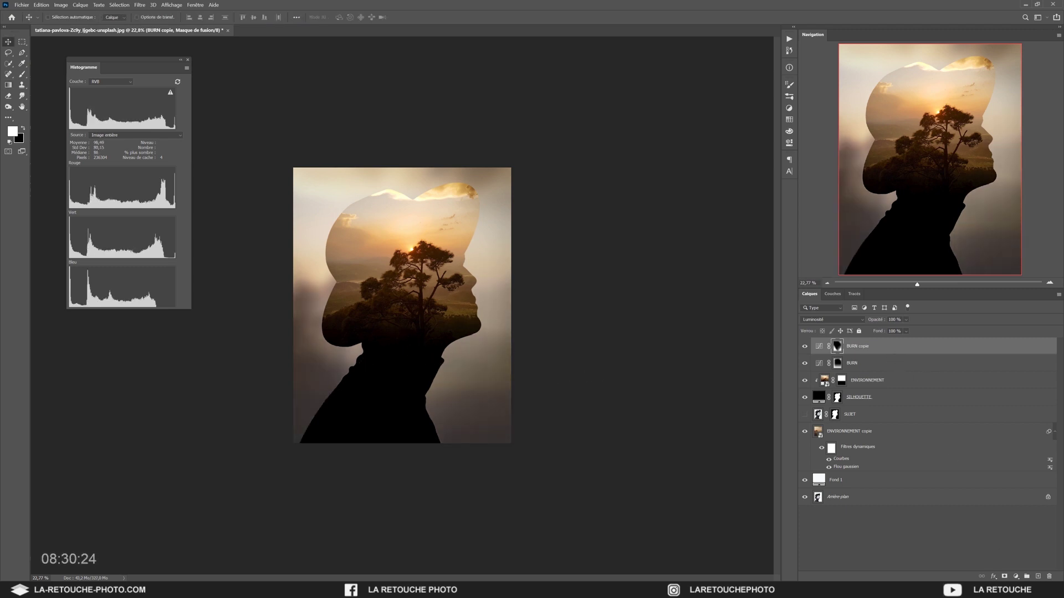
- Add a Correction sélective adjustment above BURN copie, target the Noirs, and reduce their cyan to -4%
click(1016, 577)
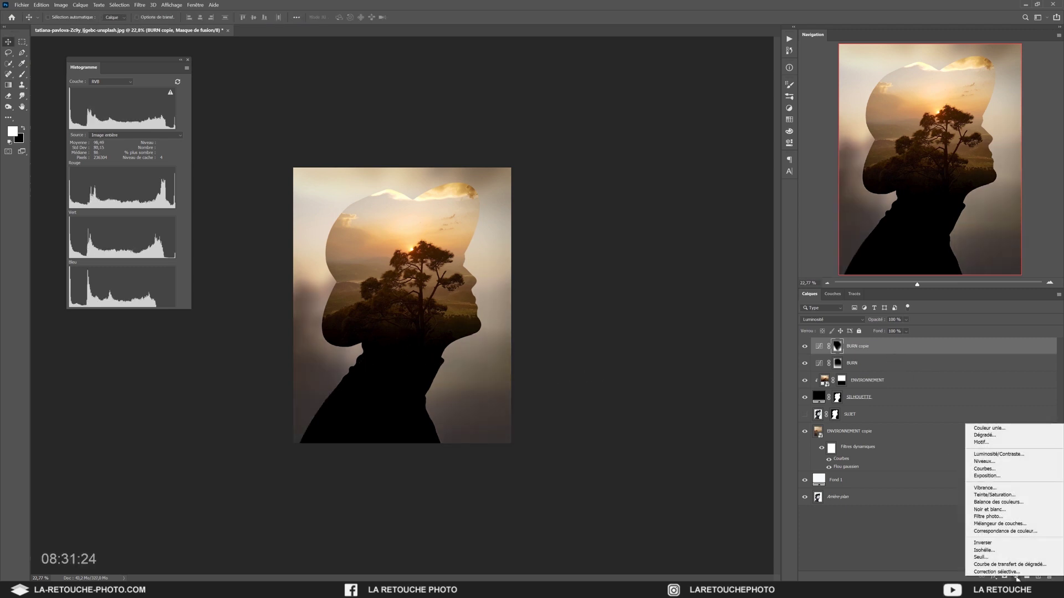
click(995, 571)
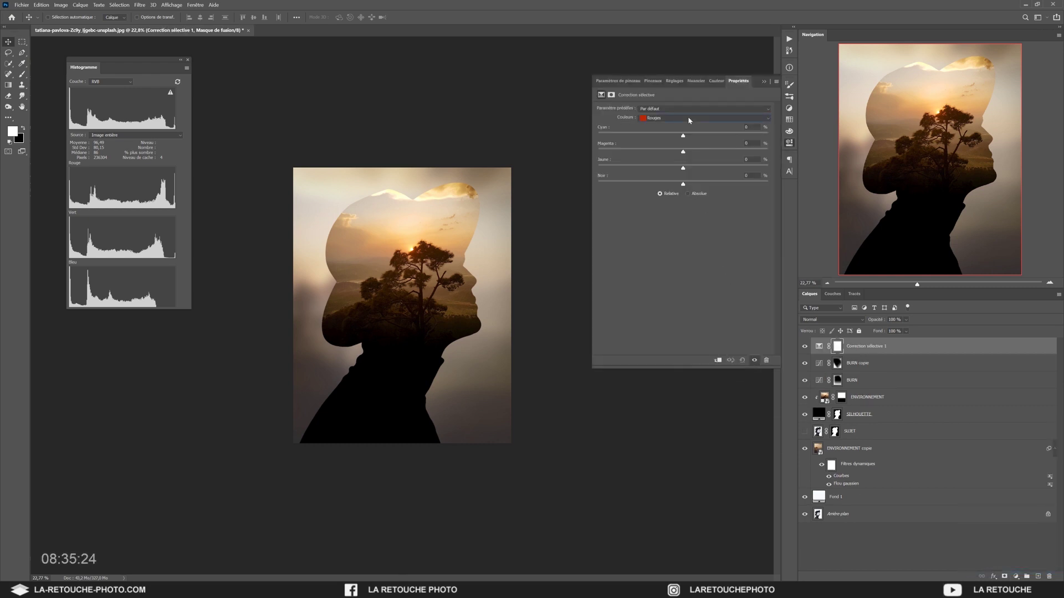
click(689, 120)
click(679, 176)
drag(683, 137, 677, 136)
key(Up)
key(Up)
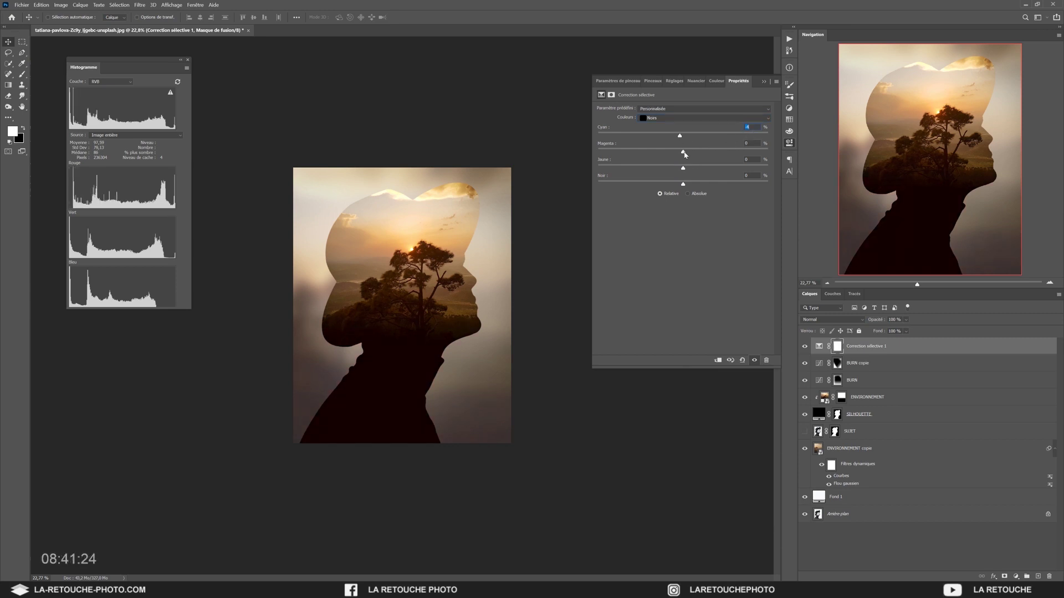
- Set the Noirs' magenta to -2% and yellow to +2% in the Correction sélective adjustment
mouse_move(691, 154)
mouse_down()
mouse_move(703, 154)
mouse_move(679, 152)
mouse_up()
key(Tab)
key(Up)
key(Up)
key(Tab)
key(Up)
key(Up)
- Set the Noirs' cyan to -2% and raise their magenta slightly to finish the shadow tint
click(752, 128)
key(Up)
key(Up)
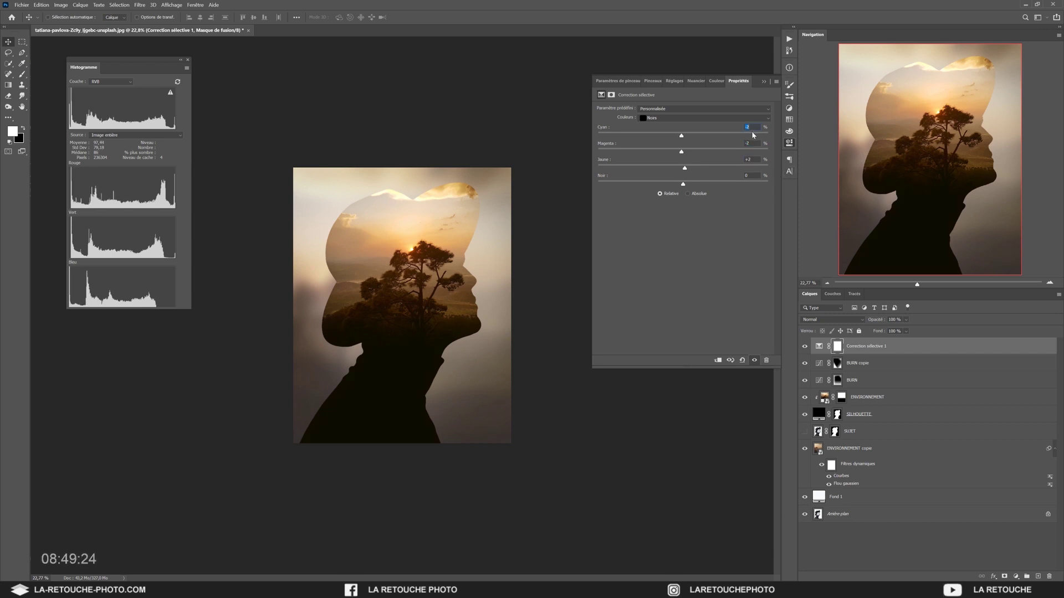
key(Tab)
key(Up)
key(Up)
click(764, 83)
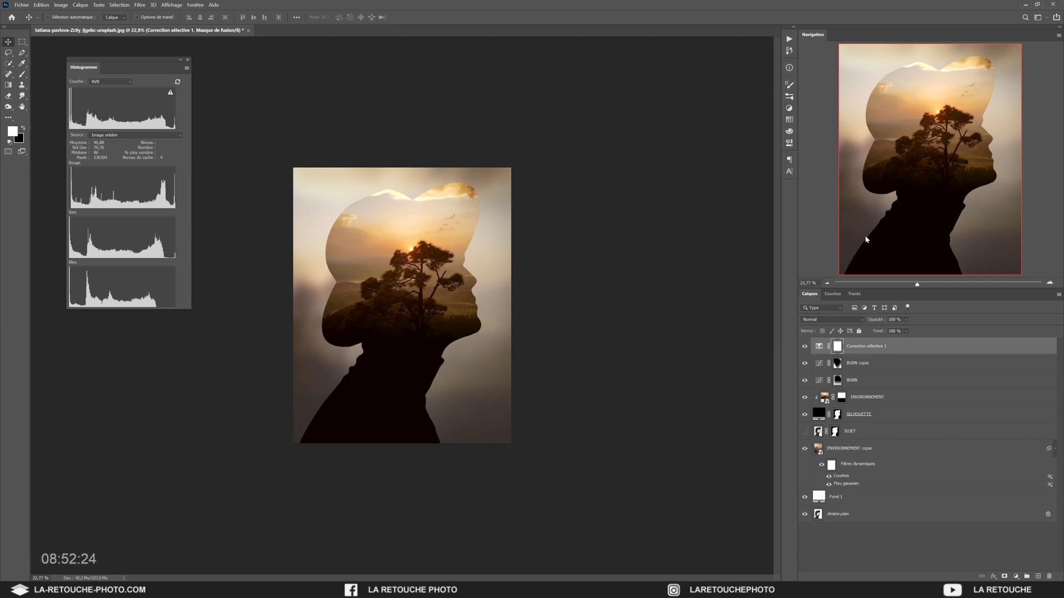
- Delete the Correction sélective layer's mask and add a new layer named BRUIT above it
right_click(839, 348)
click(860, 362)
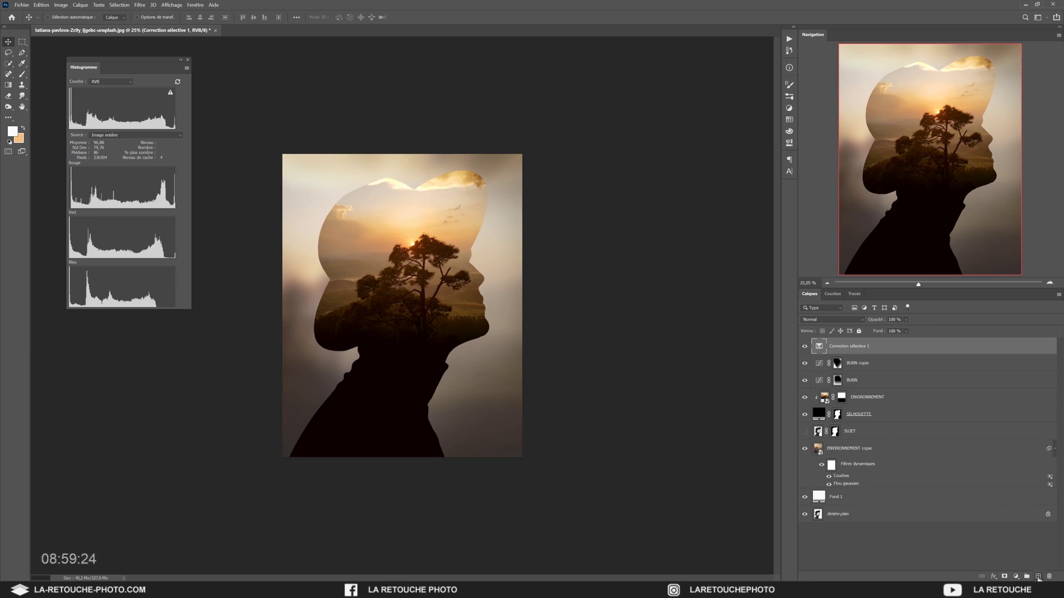
click(1038, 576)
text(BRUIT)
key(Return)
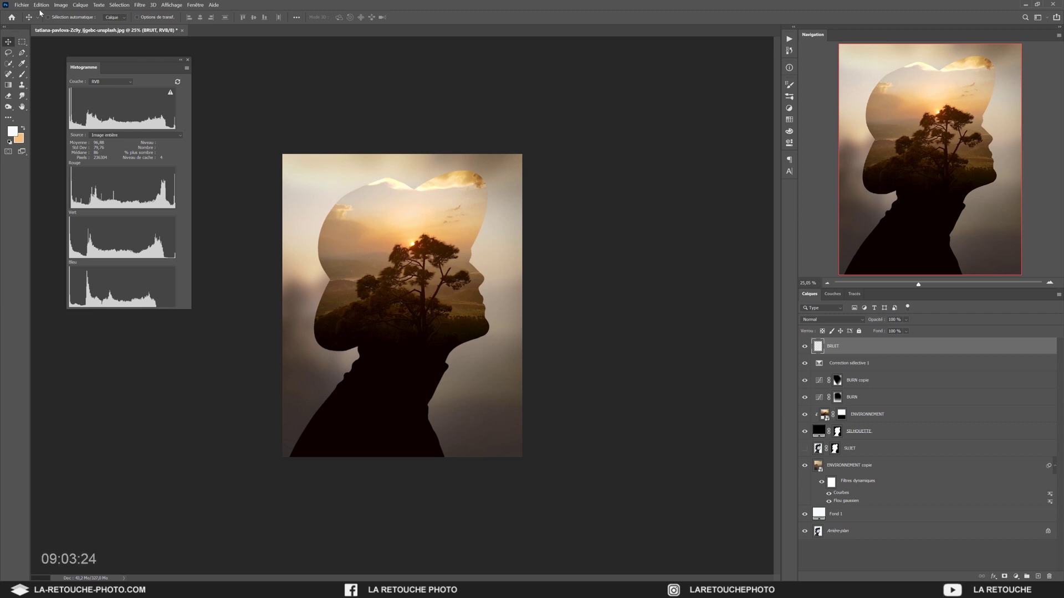
- Fill the BRUIT layer with 50% gris in Normal mode at 100% opacity
click(41, 5)
click(64, 128)
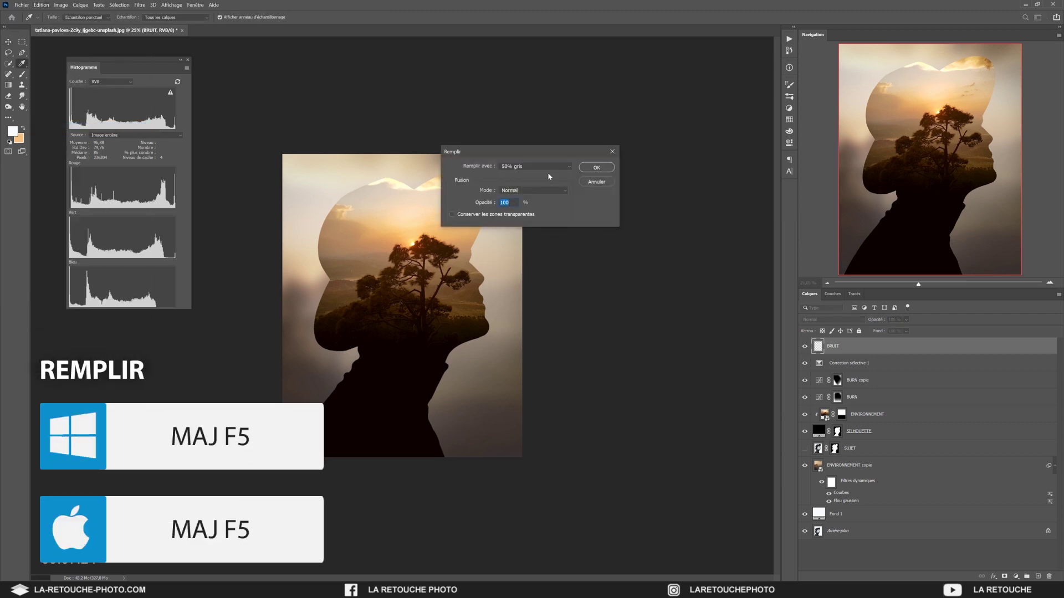
click(546, 166)
click(530, 242)
click(597, 168)
key(v)
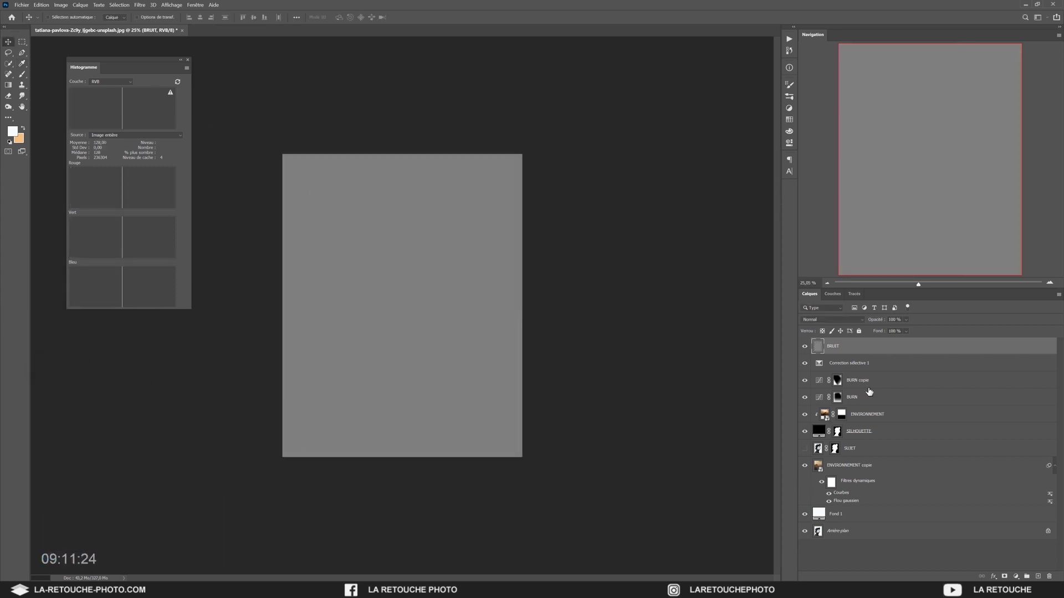
- Convert the BRUIT layer to a smart object and add 5% Gaussian monochromatic noise to it
right_click(863, 348)
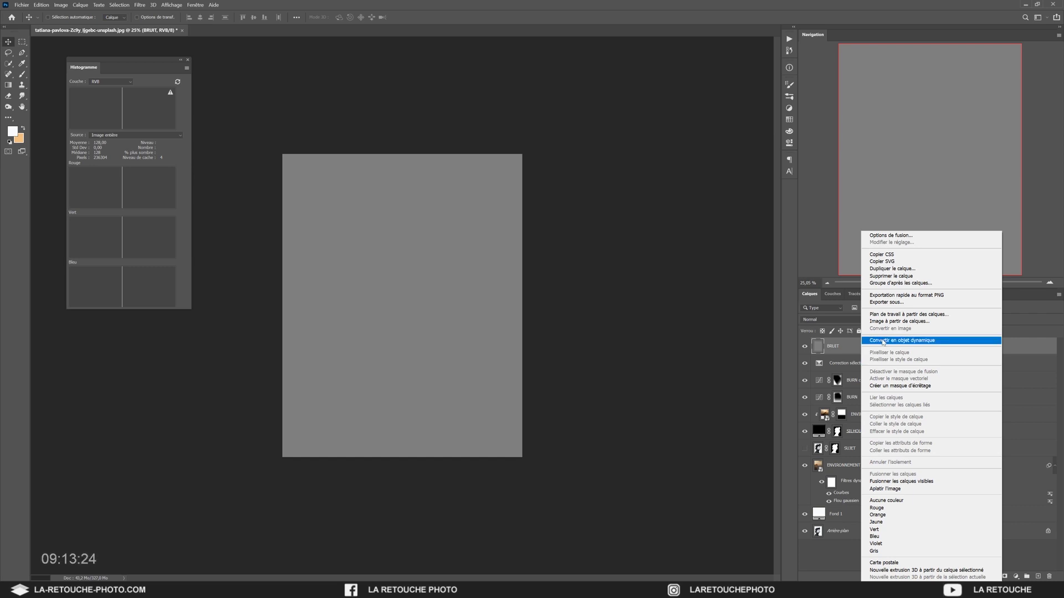
click(883, 341)
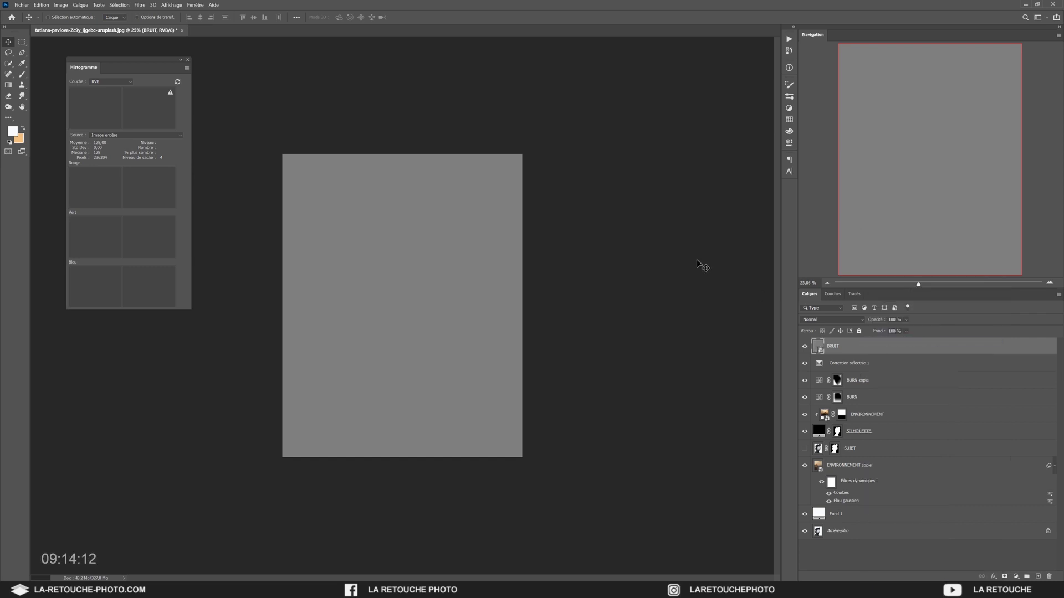
click(139, 5)
mouse_move(156, 97)
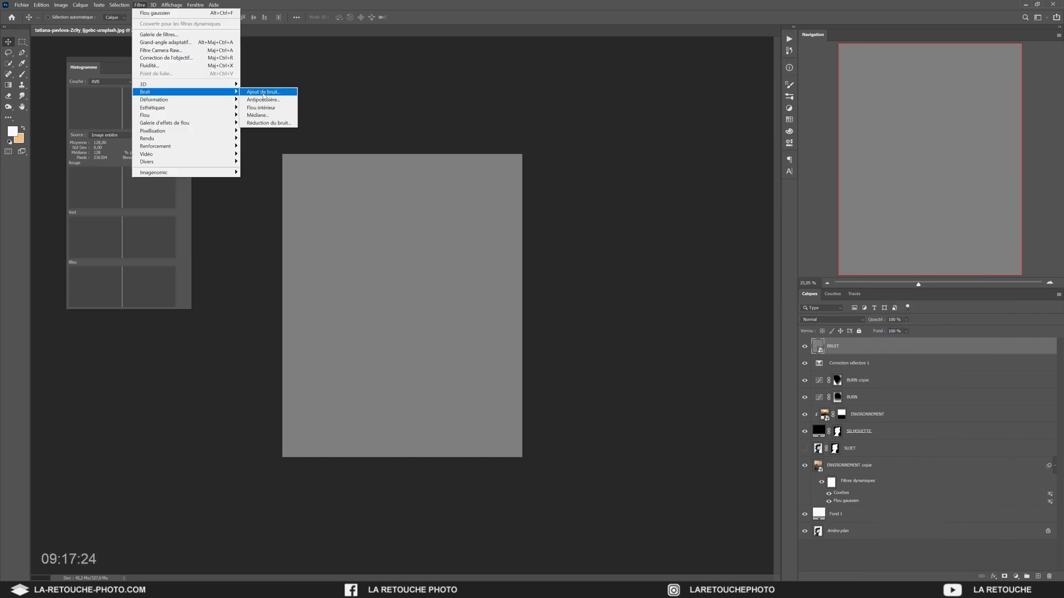
click(260, 92)
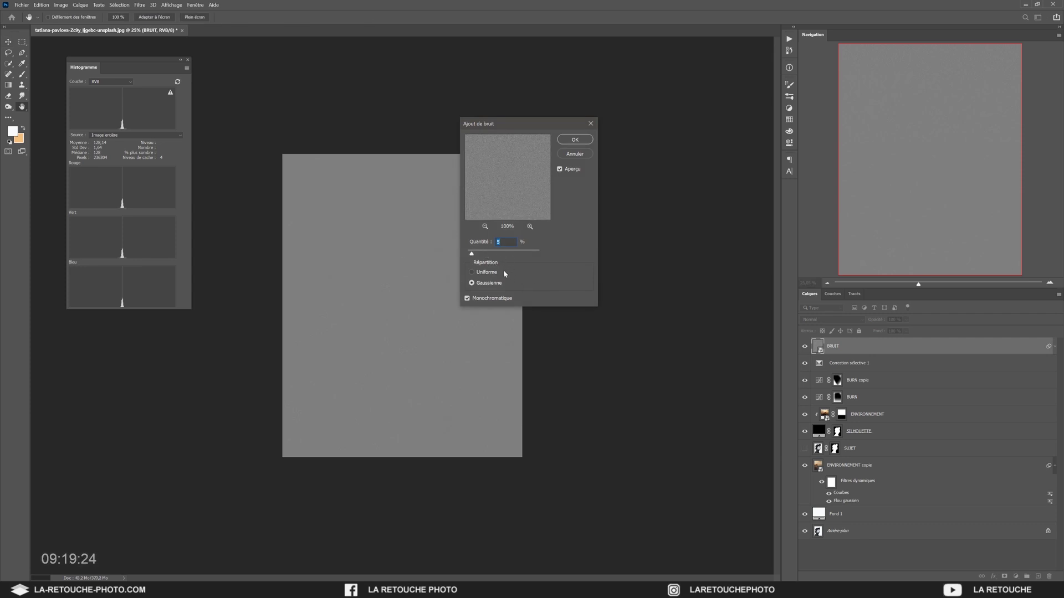
click(565, 146)
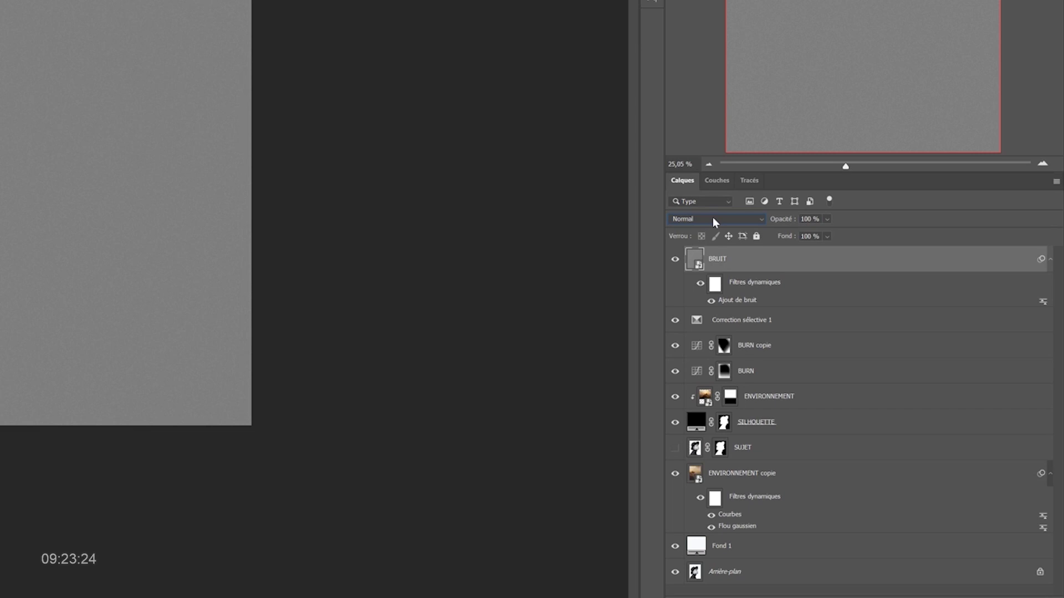
- Try the Lumière tamisée blend mode on the BRUIT layer, then set it to Incrustation
click(715, 221)
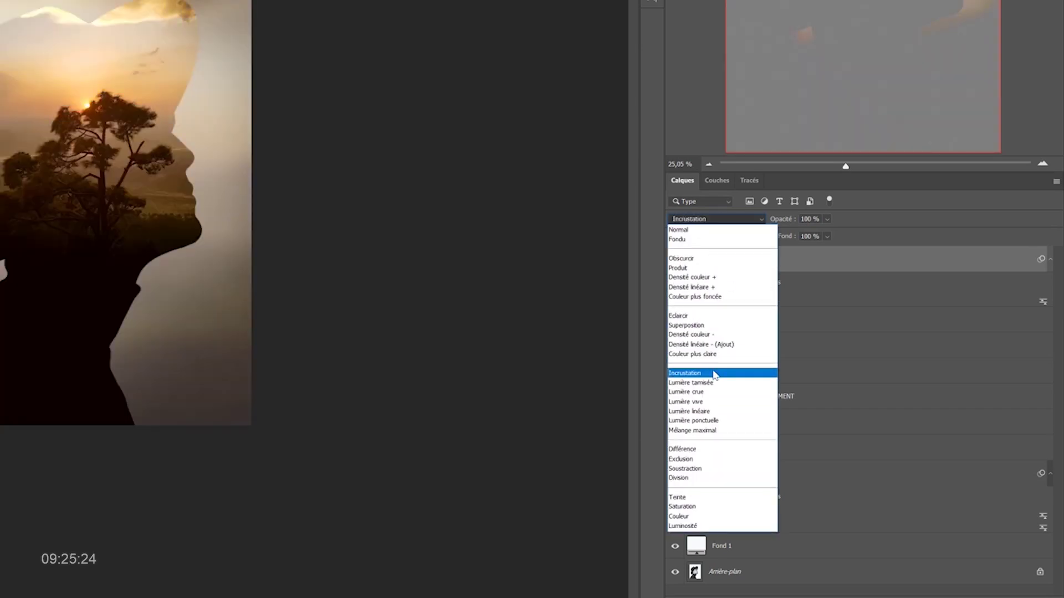
click(693, 383)
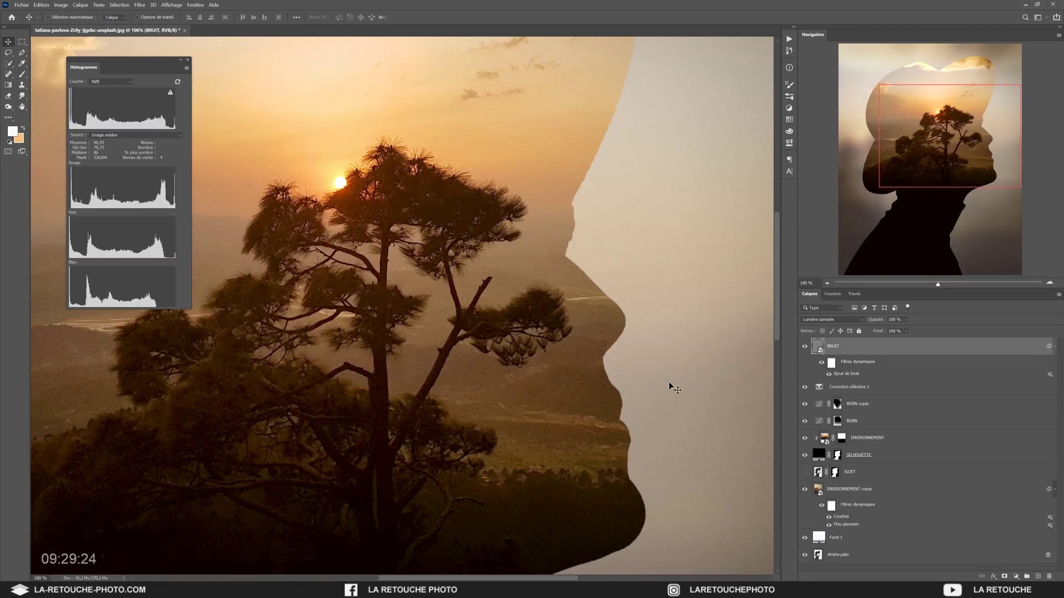
click(831, 320)
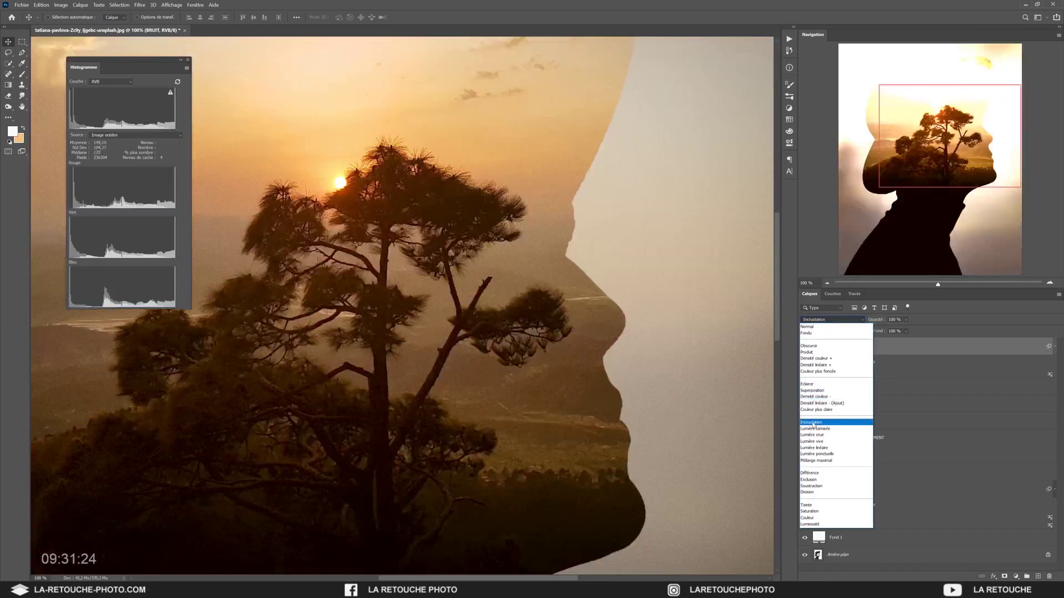
click(813, 423)
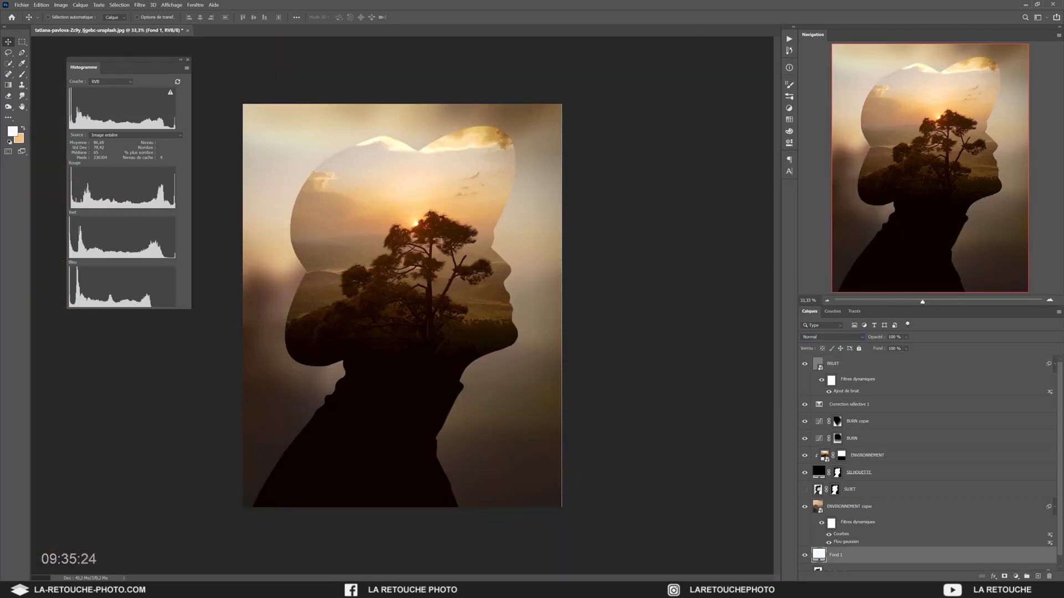
- Place the bird-flock sky photo into the document and move its layer directly above BURN copie
click(313, 587)
click(598, 349)
click(544, 274)
drag(544, 273, 369, 273)
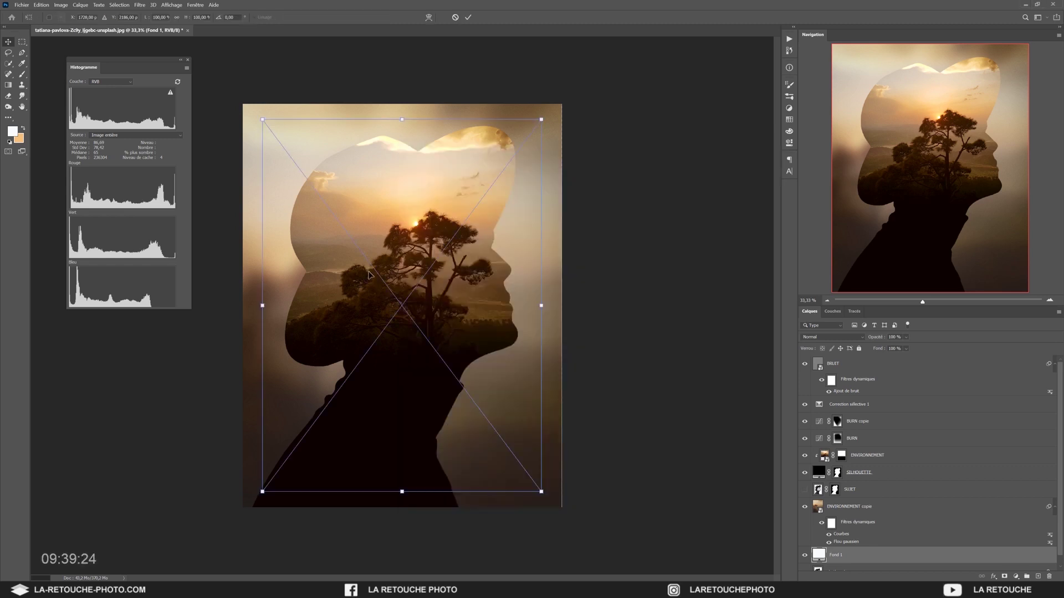
key(Return)
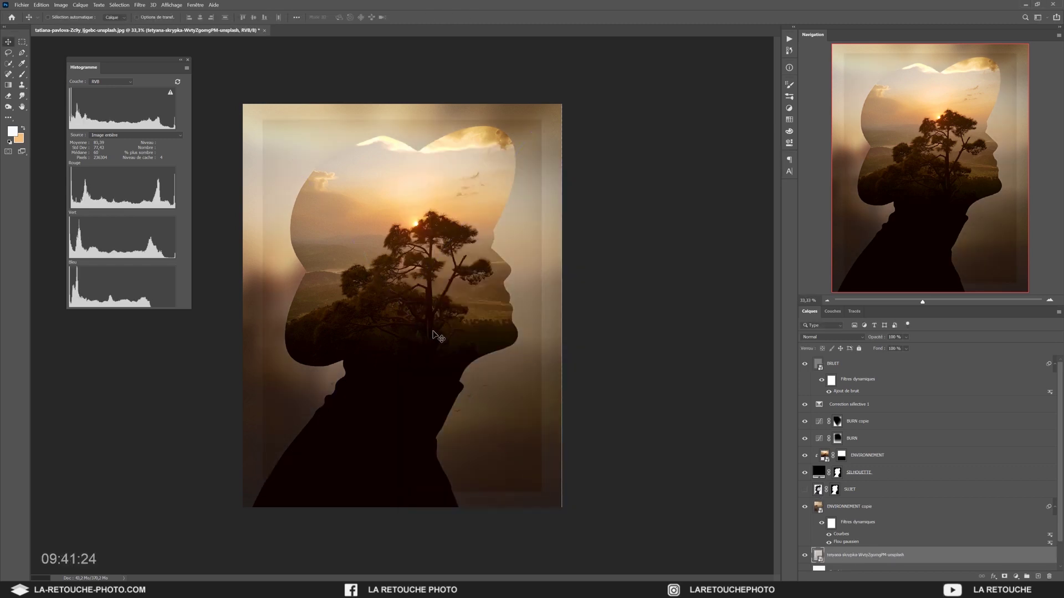
mouse_move(848, 556)
mouse_down()
mouse_move(847, 403)
mouse_move(848, 413)
mouse_up()
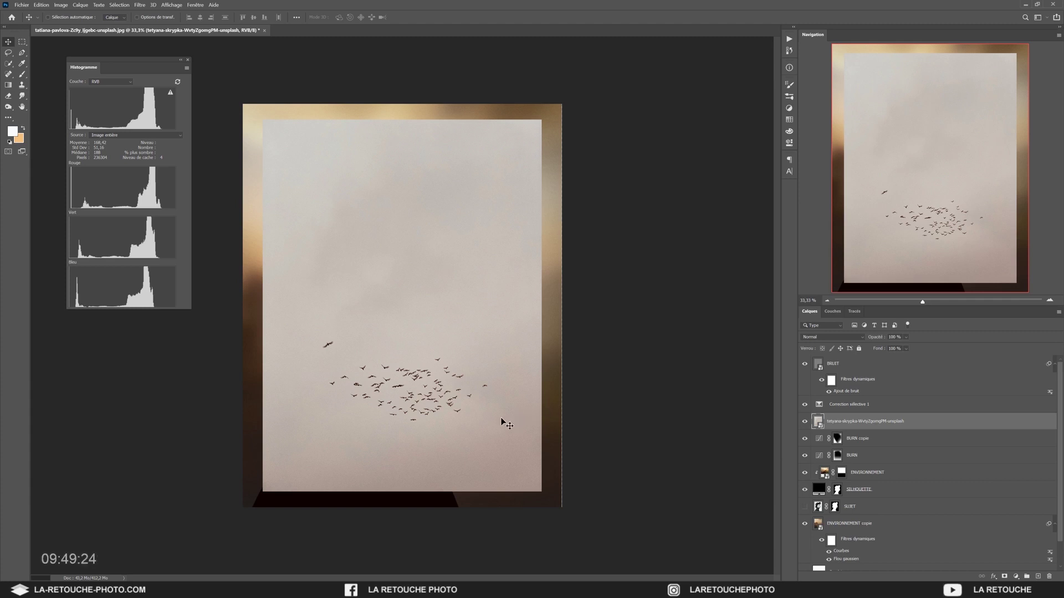
- Hide the bird photo's light sky by lowering the white limit of Ce calque in its blending options
double_click(1029, 425)
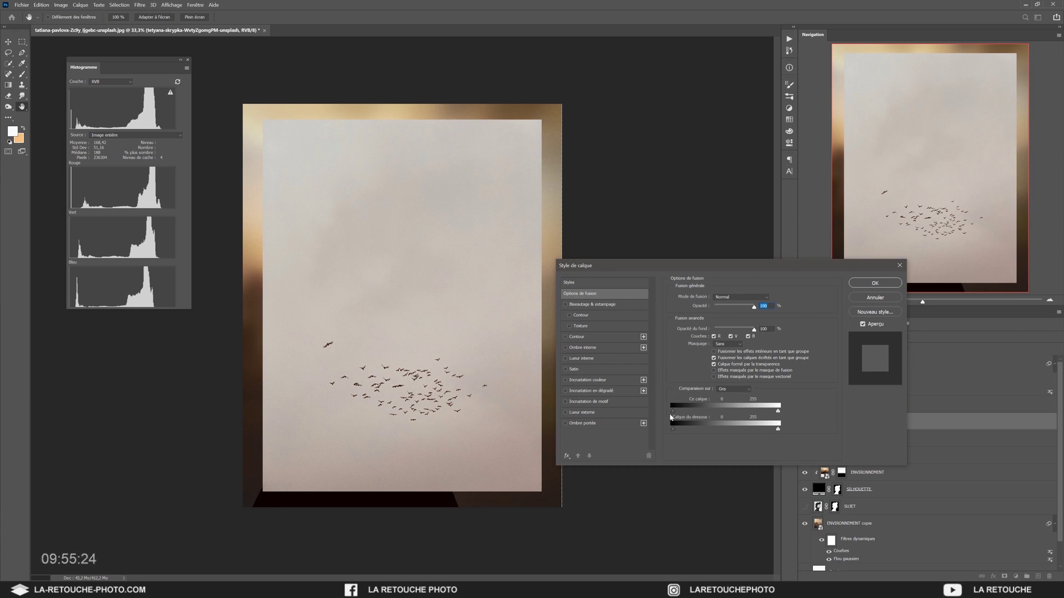
drag(728, 413, 627, 413)
drag(779, 412, 723, 417)
click(867, 283)
- Move the bird flock over the sky inside the hat and set its layer's blend mode to Produit
key(v)
drag(430, 412, 379, 201)
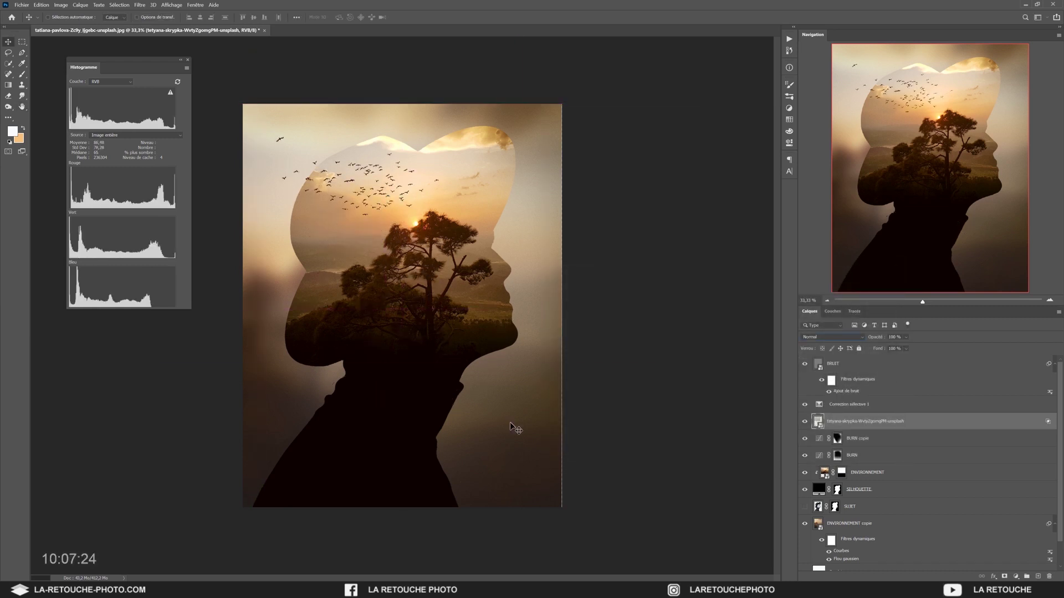
click(823, 337)
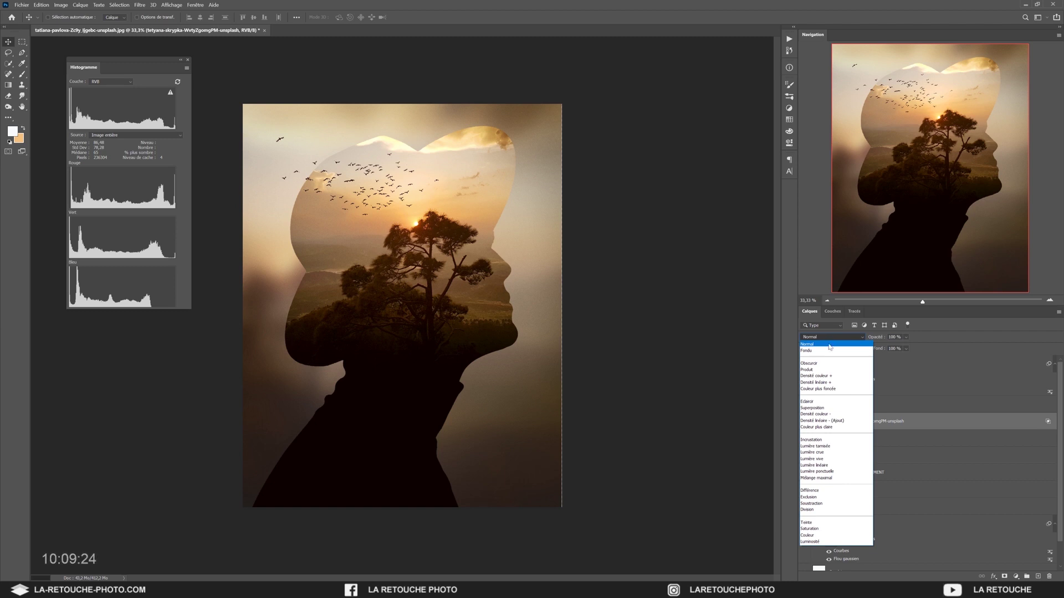
click(820, 370)
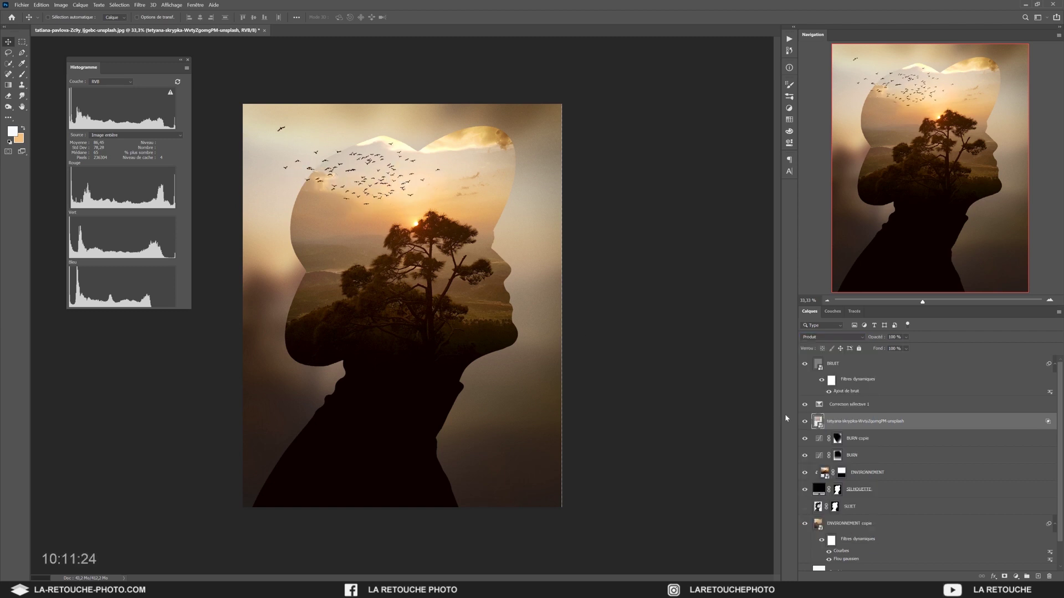
drag(391, 183, 401, 196)
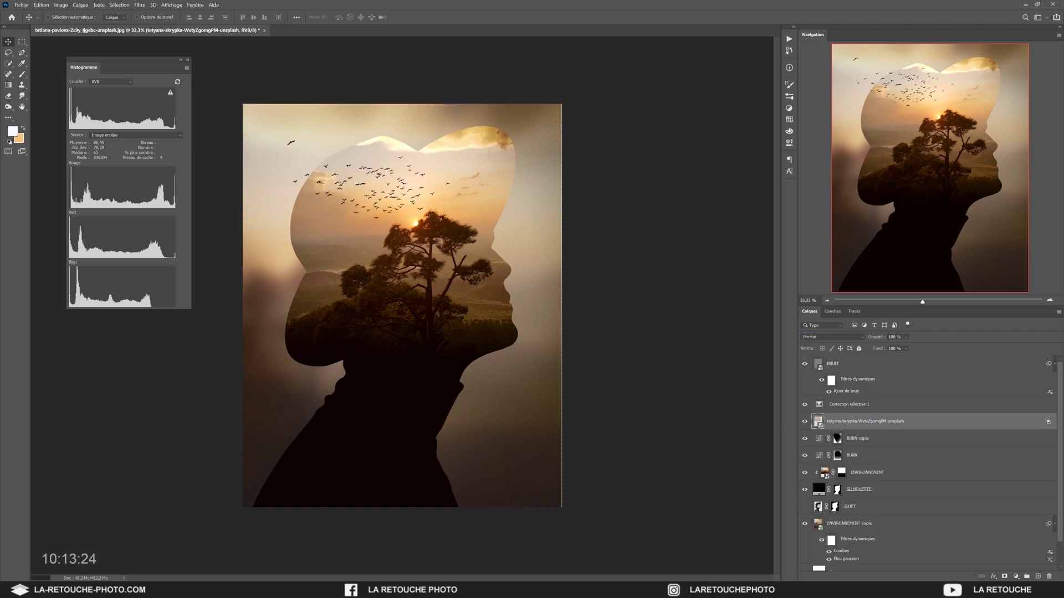
- Add a layer mask to the bird layer and paint black on it to remove some birds from the flock
click(1004, 577)
scroll(382, 238, up, 5)
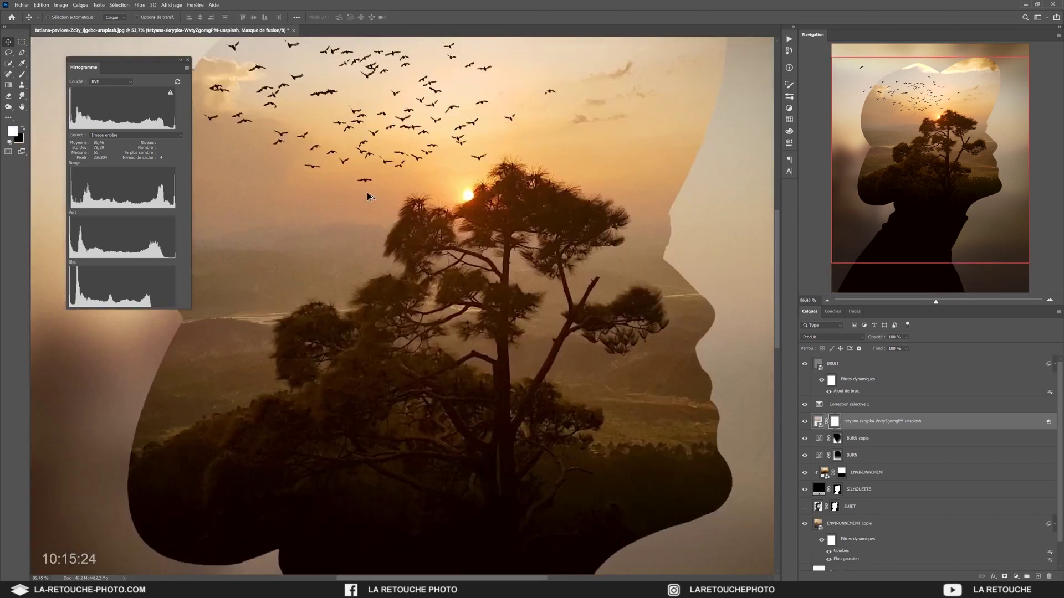
key(b)
drag(381, 181, 409, 250)
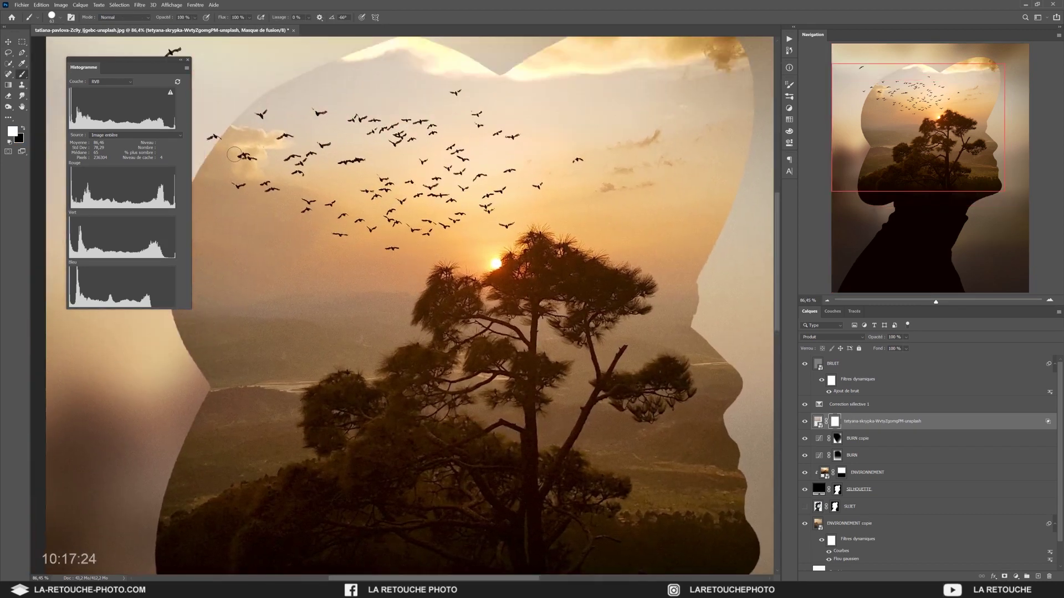
key(x)
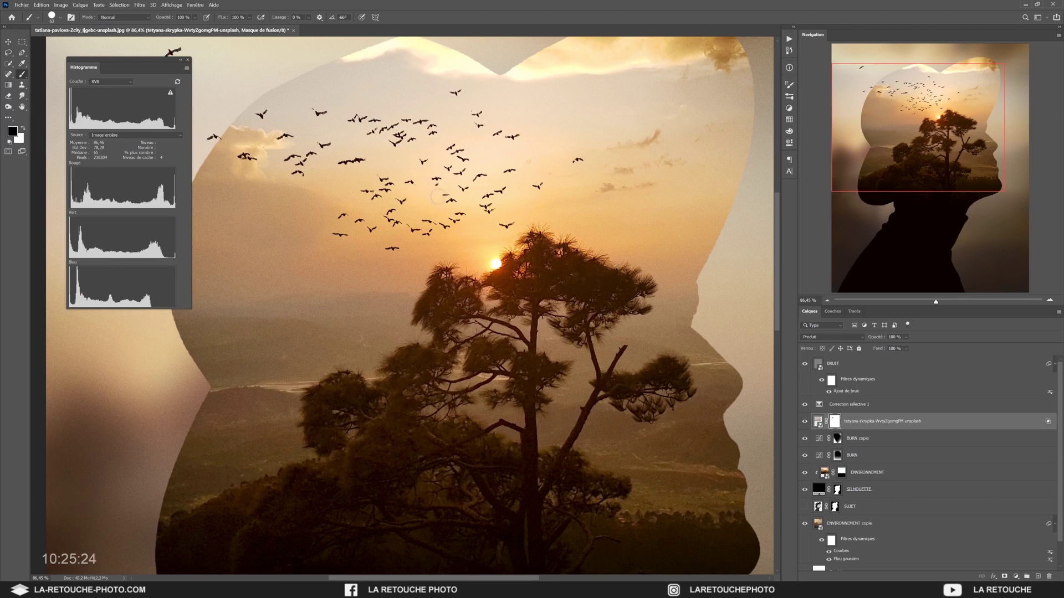
drag(441, 169, 460, 168)
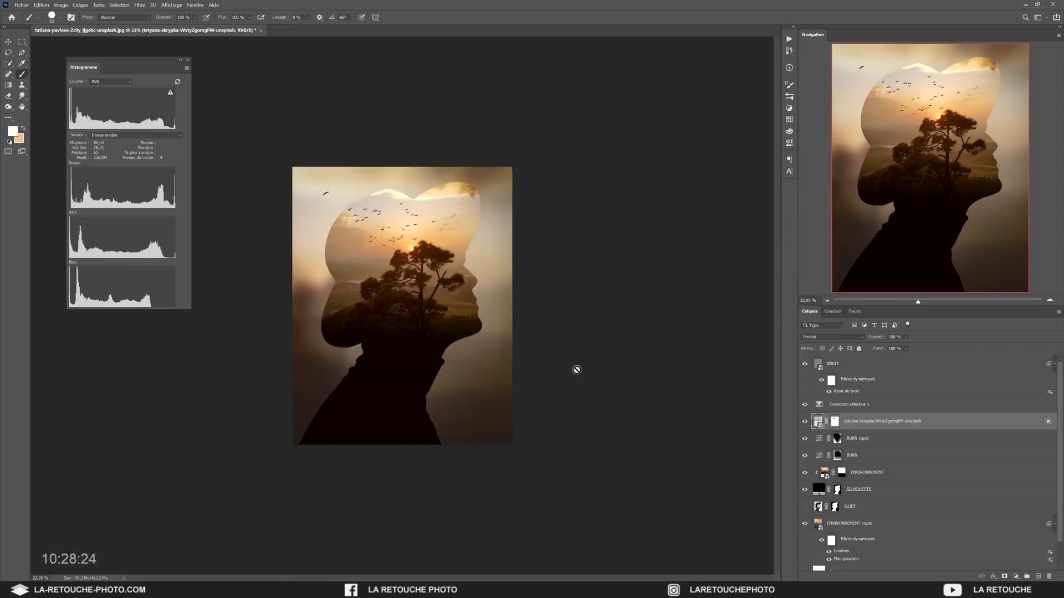
- Group all layers from BRUIT down to Fond 1 and name the group PORTRAIT ART
key(v)
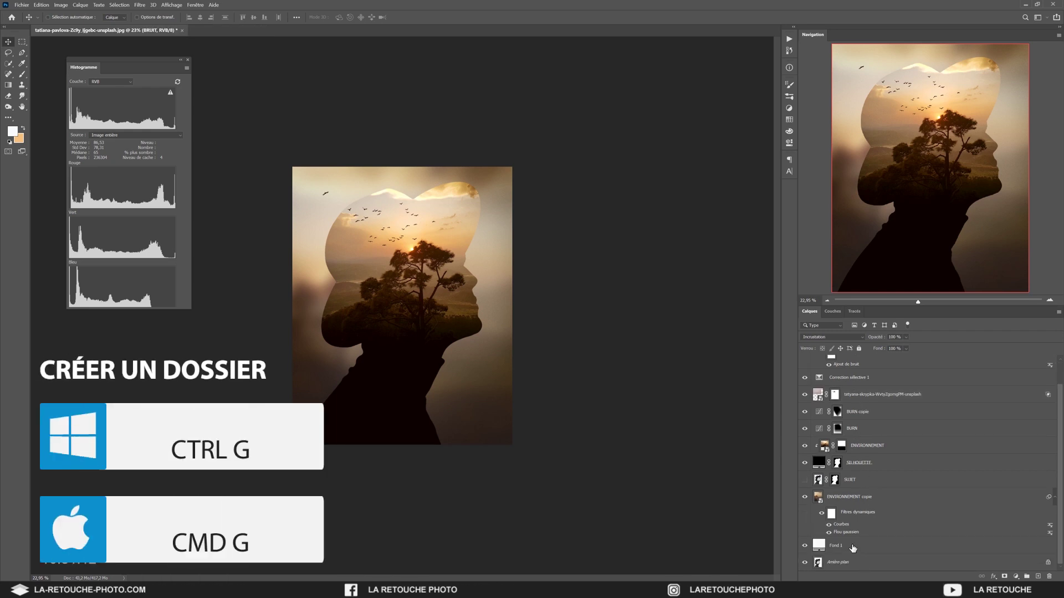
shift+click(853, 548)
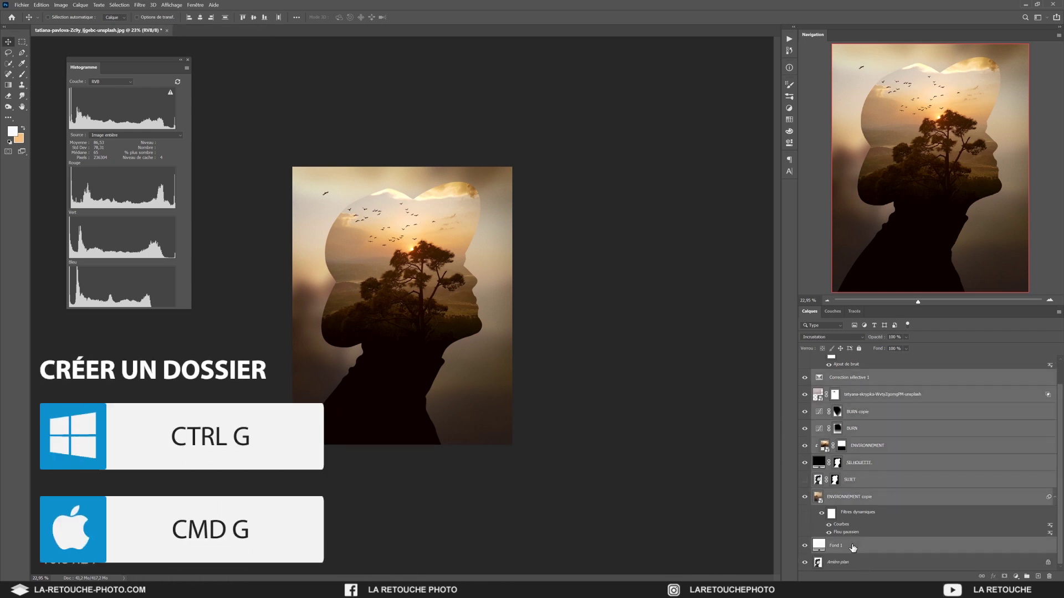
key(ctrl+g)
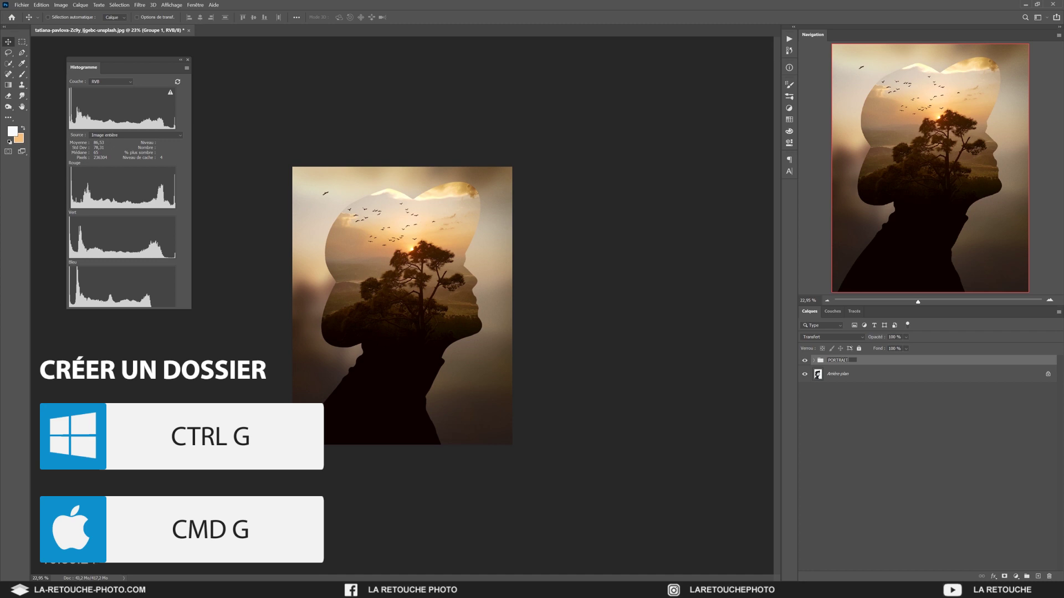
text(RT)
key(Return)
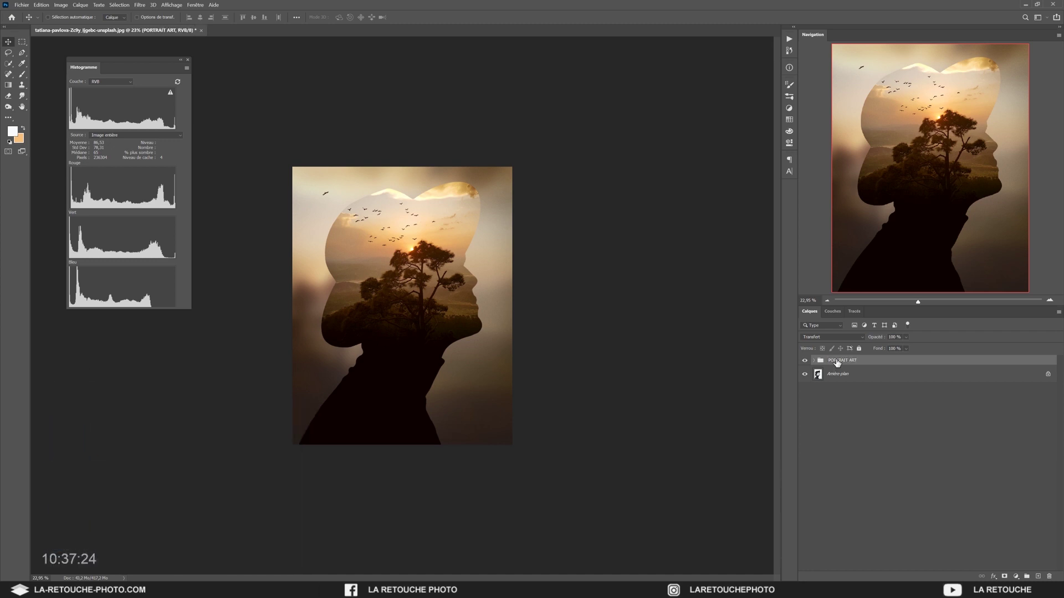
- Display the finished portrait in full-screen mode with the custom surround colour fafafa, and enlarge it for viewing
key(f)
key(f)
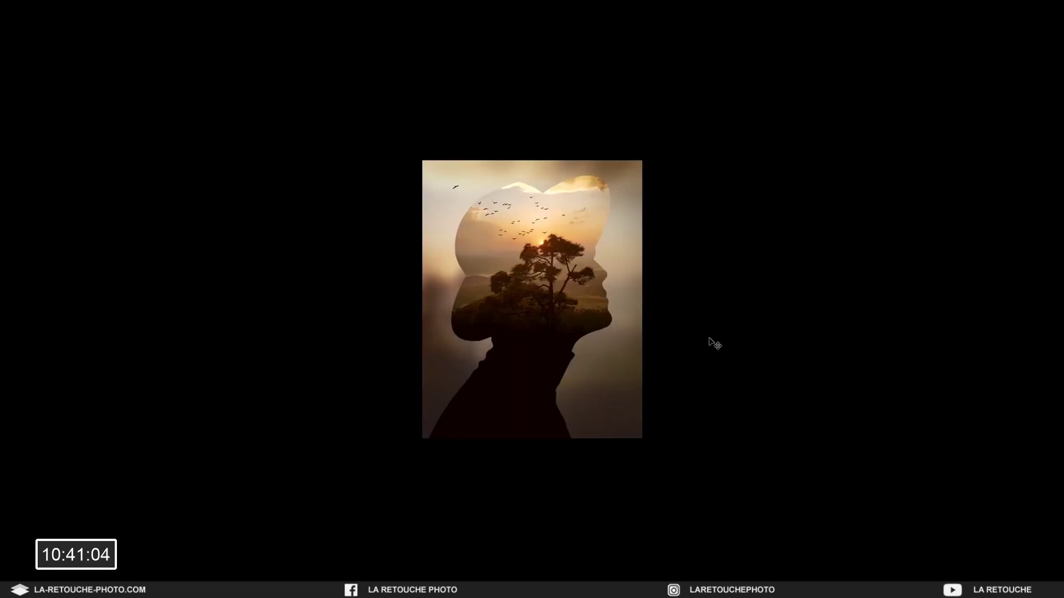
right_click(709, 339)
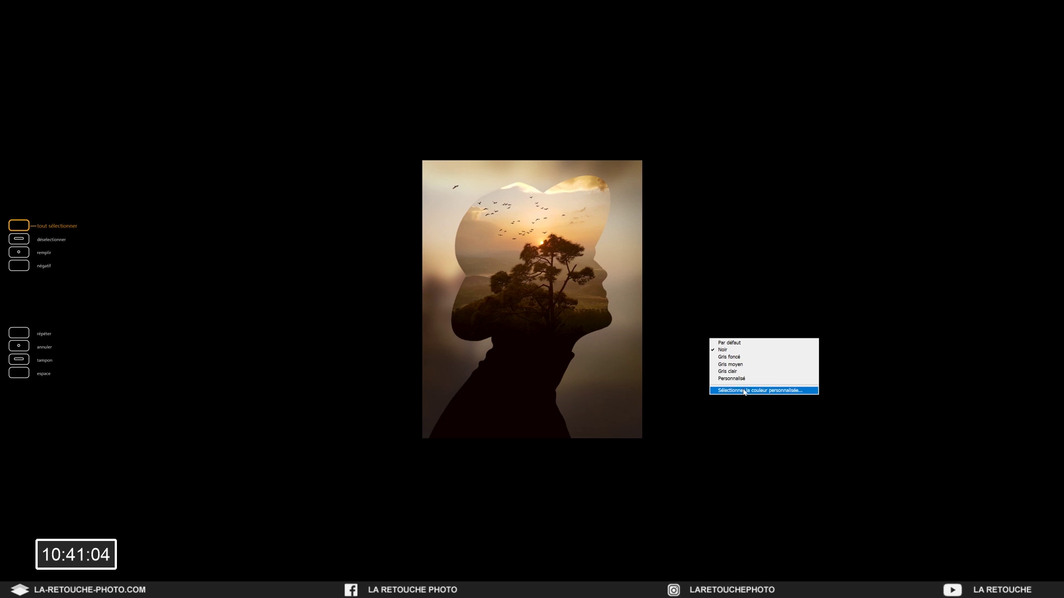
click(720, 390)
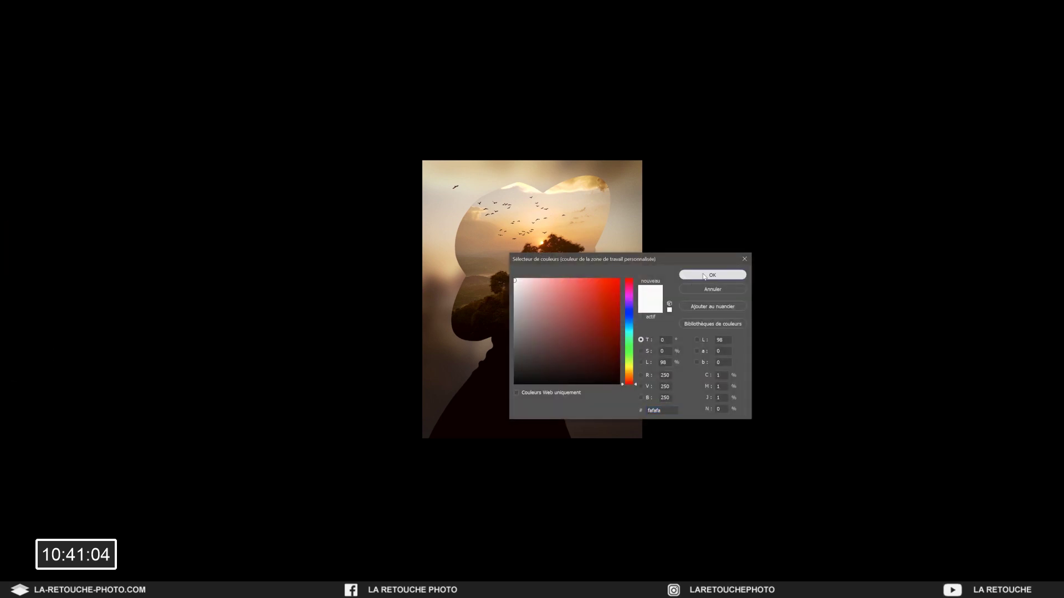
click(705, 276)
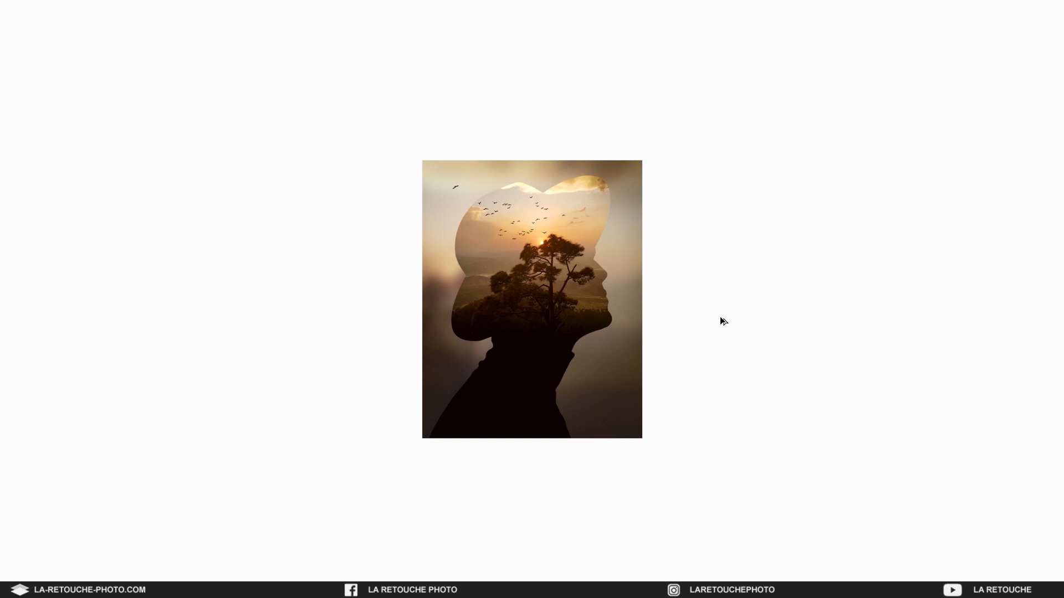
scroll(720, 318, up, 1)
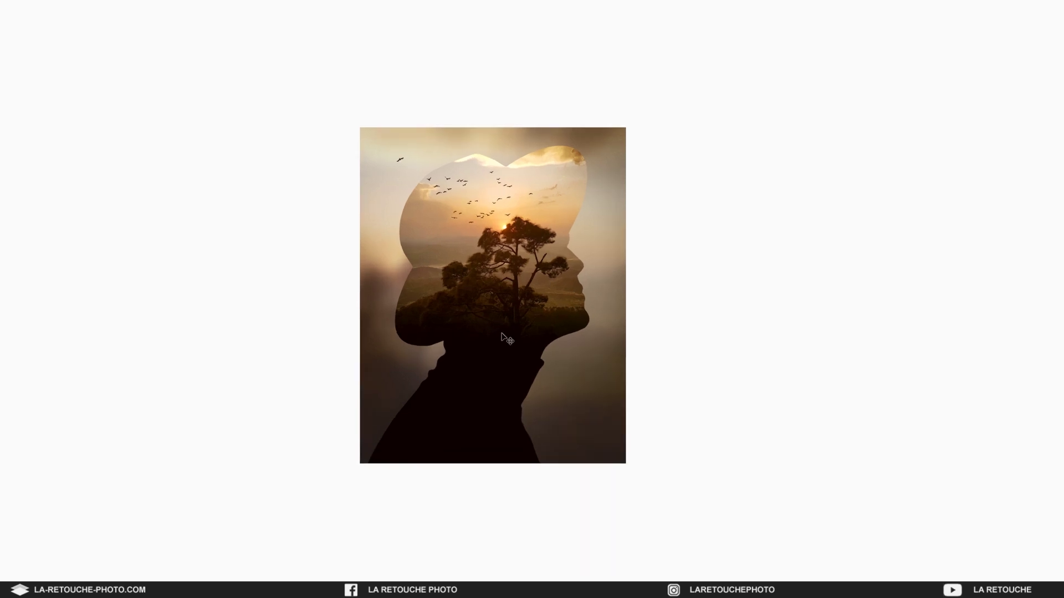
drag(498, 337, 510, 337)
scroll(675, 340, up, 1)
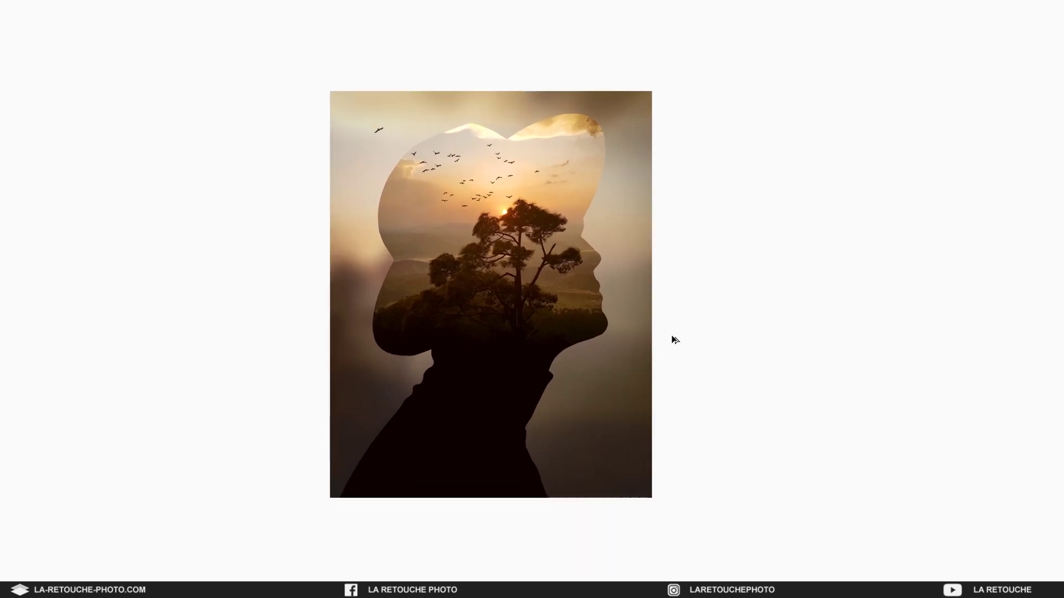